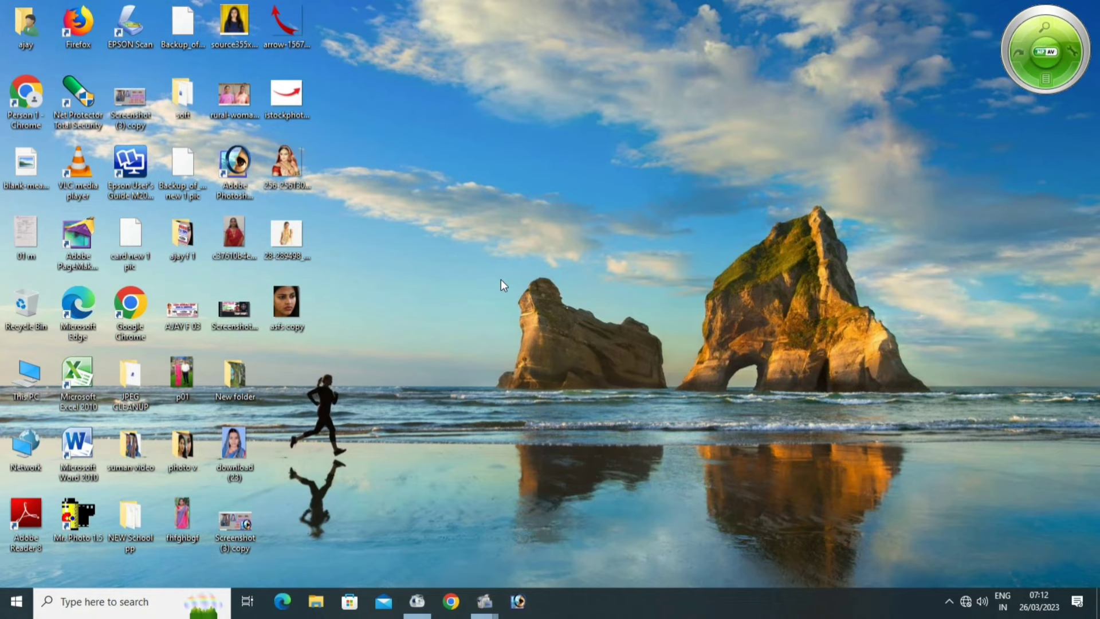
# Launch Adobe Photoshop 7.0 from its desktop shortcut
pyautogui.doubleClick(240, 172)
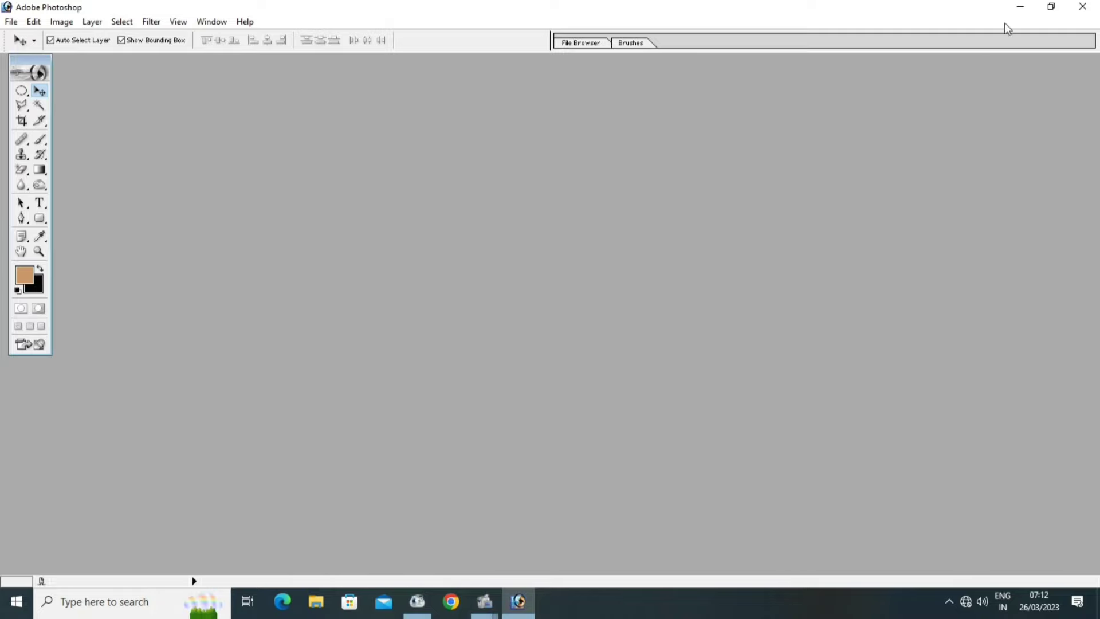
# Drag asfs copy.jpg from the desktop into the Photoshop workspace to open it
pyautogui.click(1019, 11)
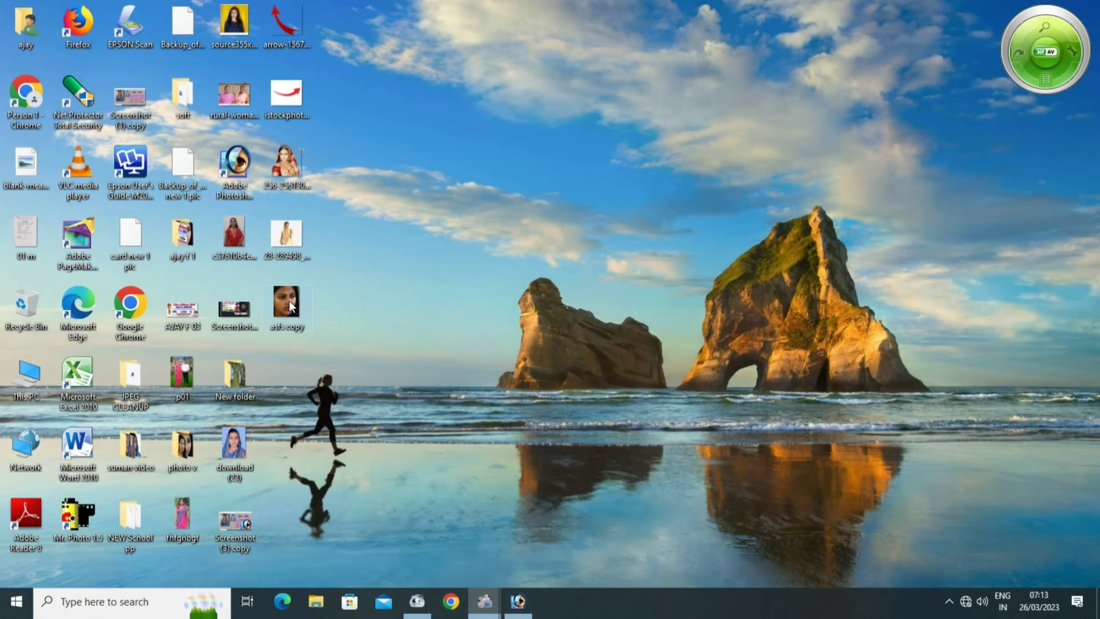
pyautogui.moveTo(289, 297); pyautogui.dragTo(325, 308)
pyautogui.moveTo(494, 453)
pyautogui.mouseDown()
pyautogui.moveTo(524, 559)
pyautogui.moveTo(521, 504)
pyautogui.mouseUp()
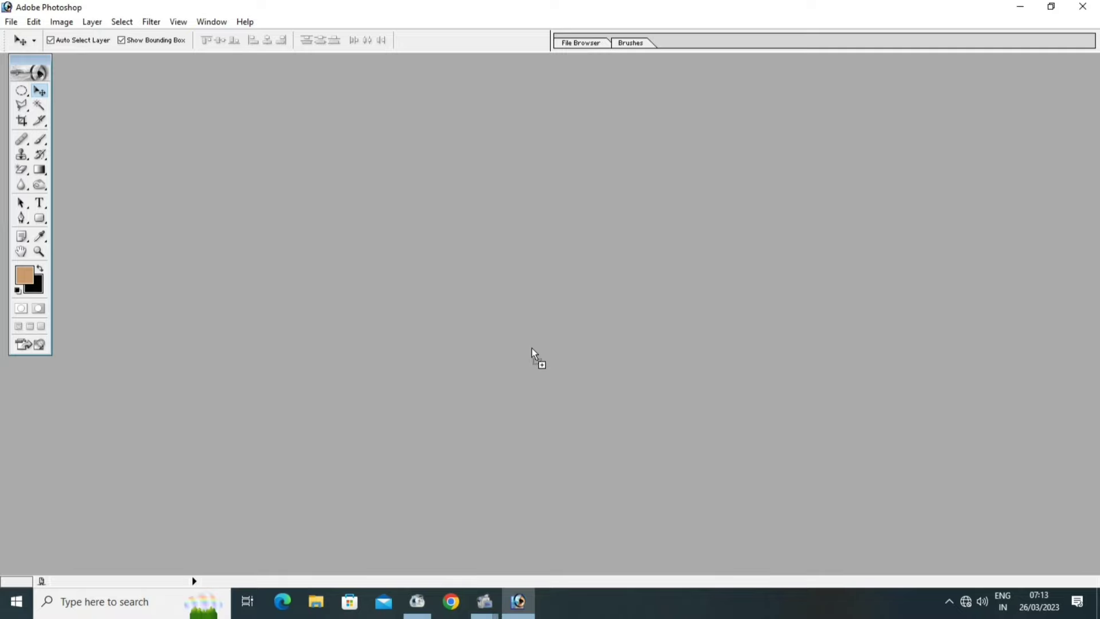
pyautogui.moveTo(531, 348); pyautogui.dragTo(532, 348)
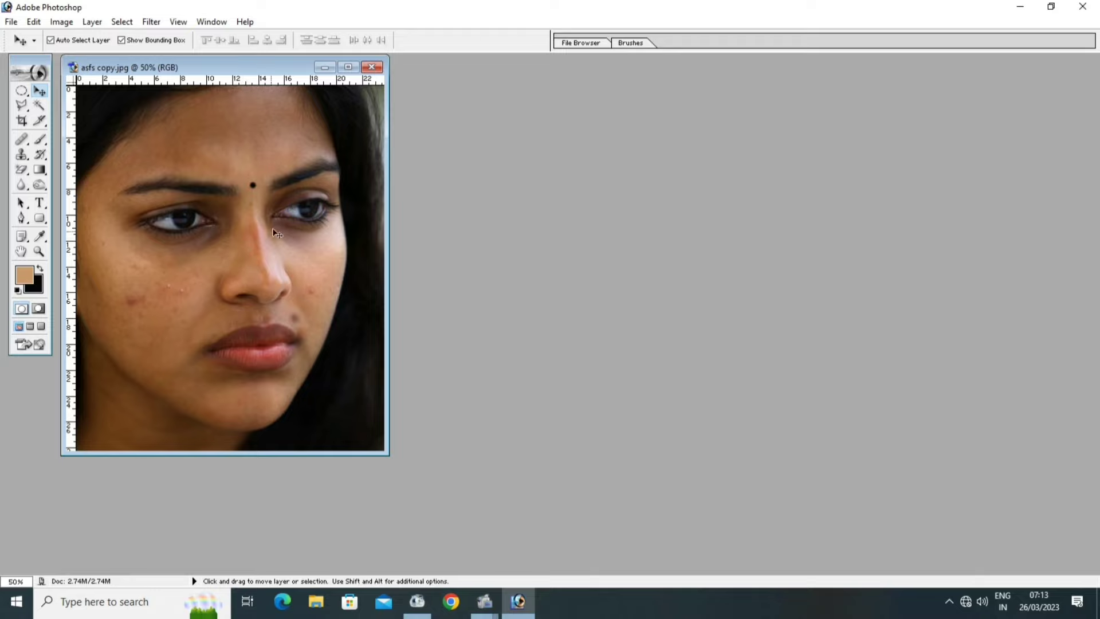
# Maximize the document window and apply a Curves adjustment raising the midtones slightly
pyautogui.click(347, 68)
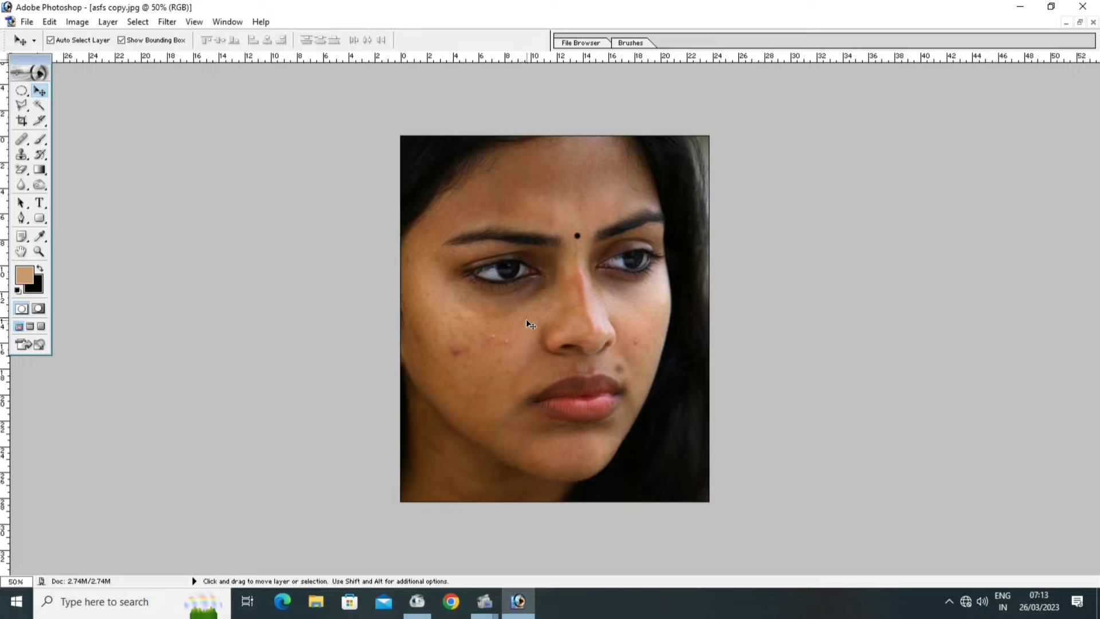
pyautogui.hotkey('ctrl', 'm')
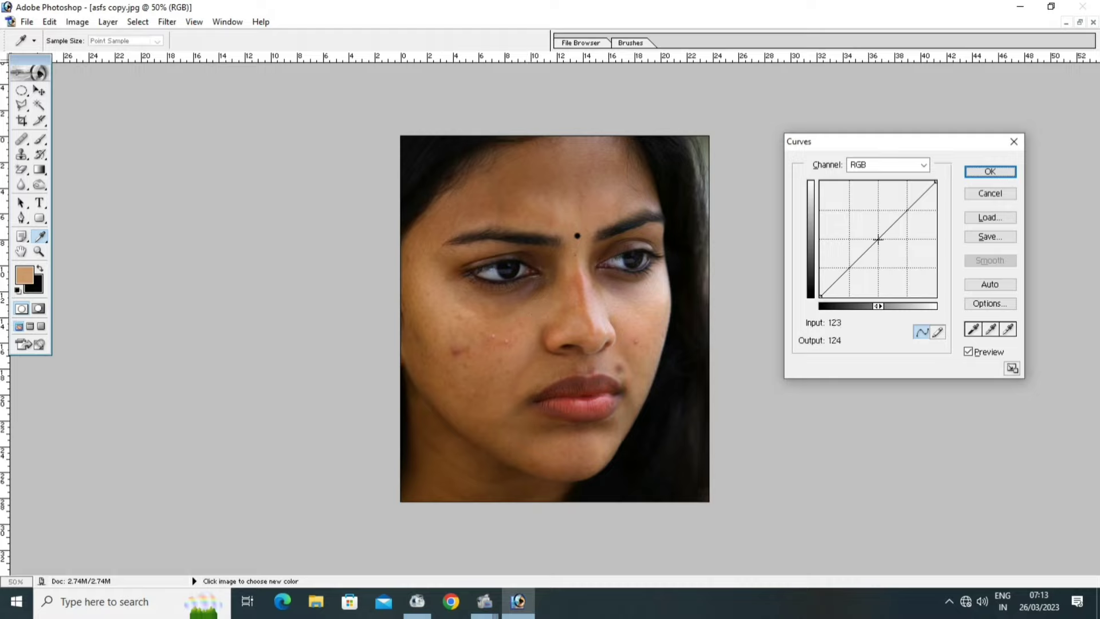
pyautogui.moveTo(878, 239); pyautogui.dragTo(880, 242)
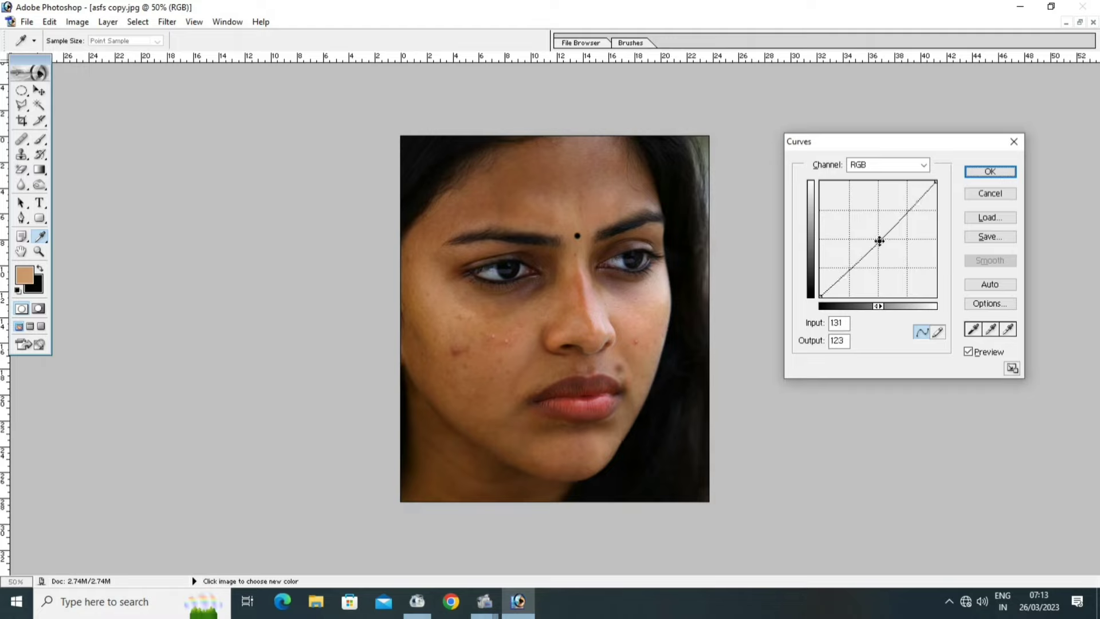
pyautogui.moveTo(880, 241); pyautogui.dragTo(874, 234)
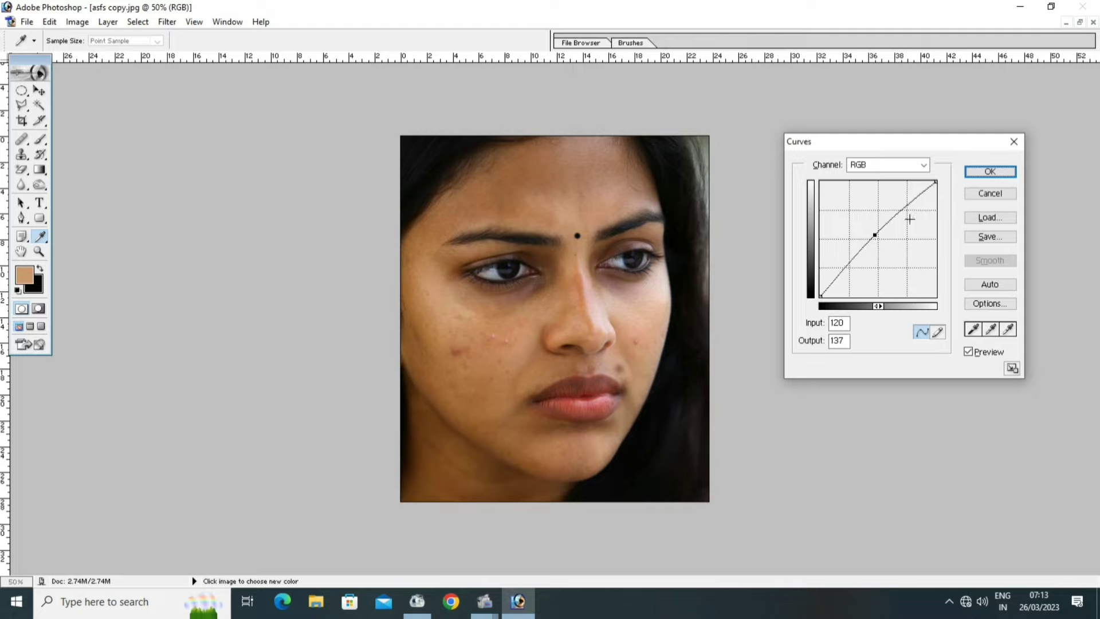
pyautogui.click(989, 173)
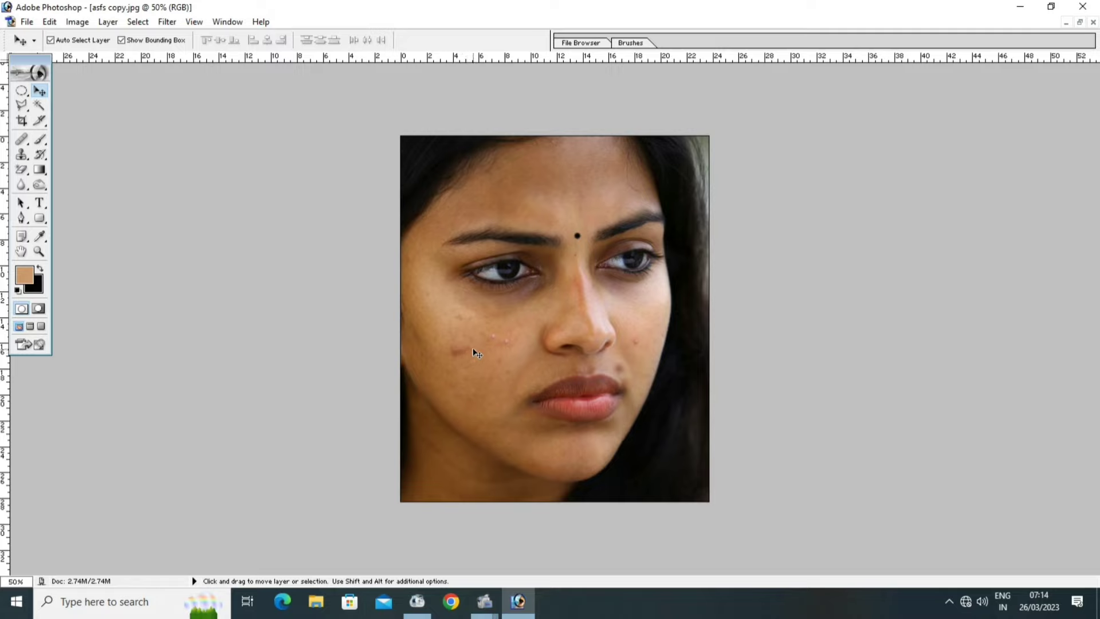
# Zoom to 200% on the cheek blemishes, then back out to 100%
pyautogui.press('z')
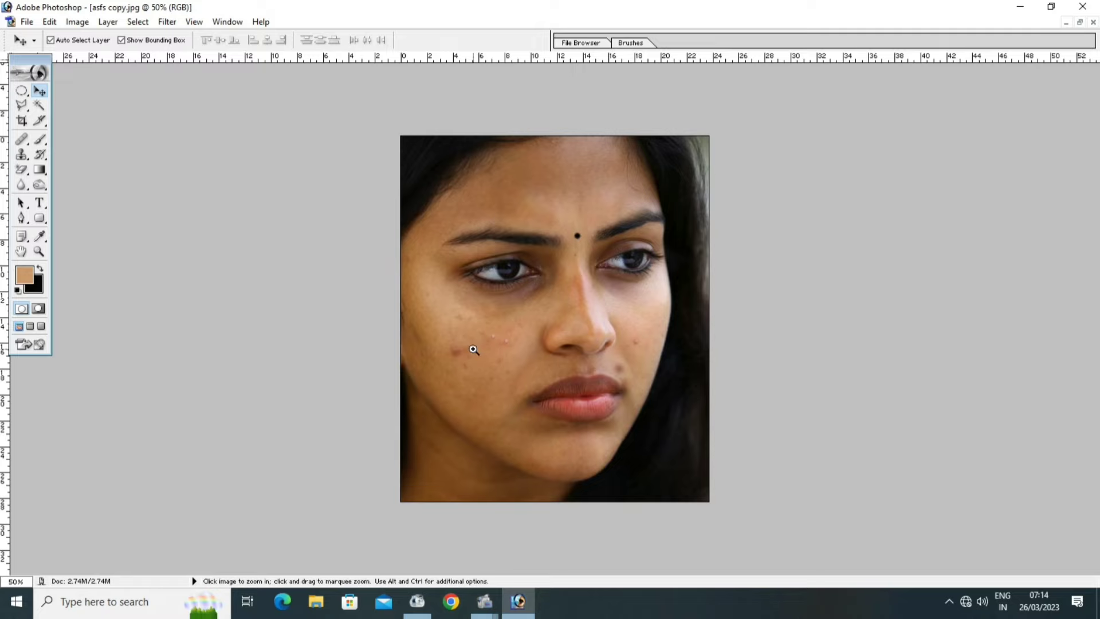
pyautogui.click(473, 349)
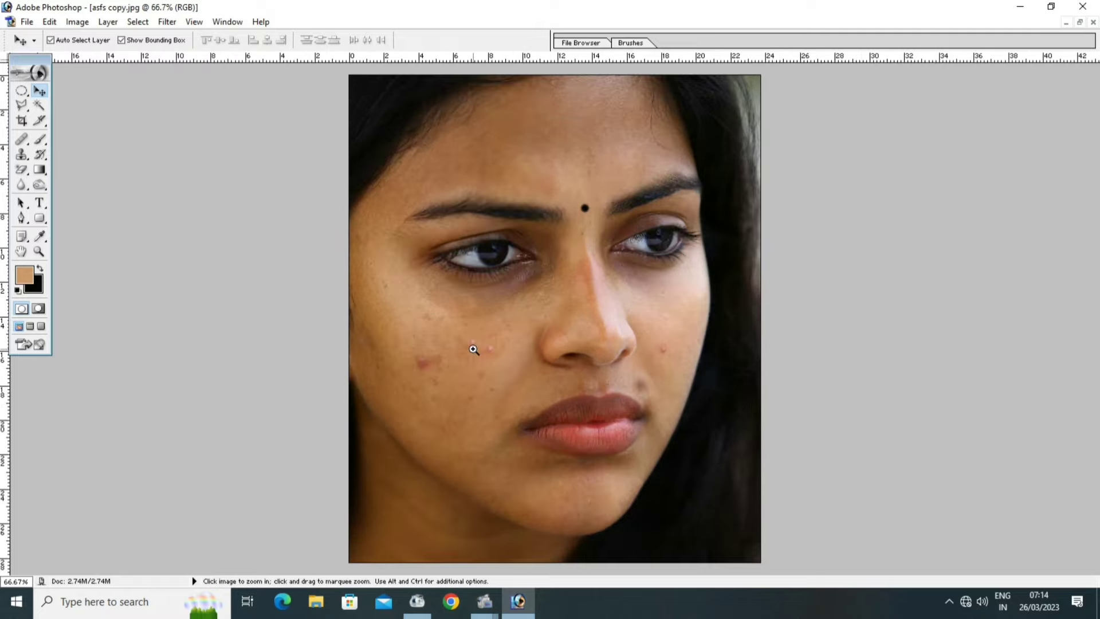
pyautogui.click(473, 349)
pyautogui.click(473, 349)
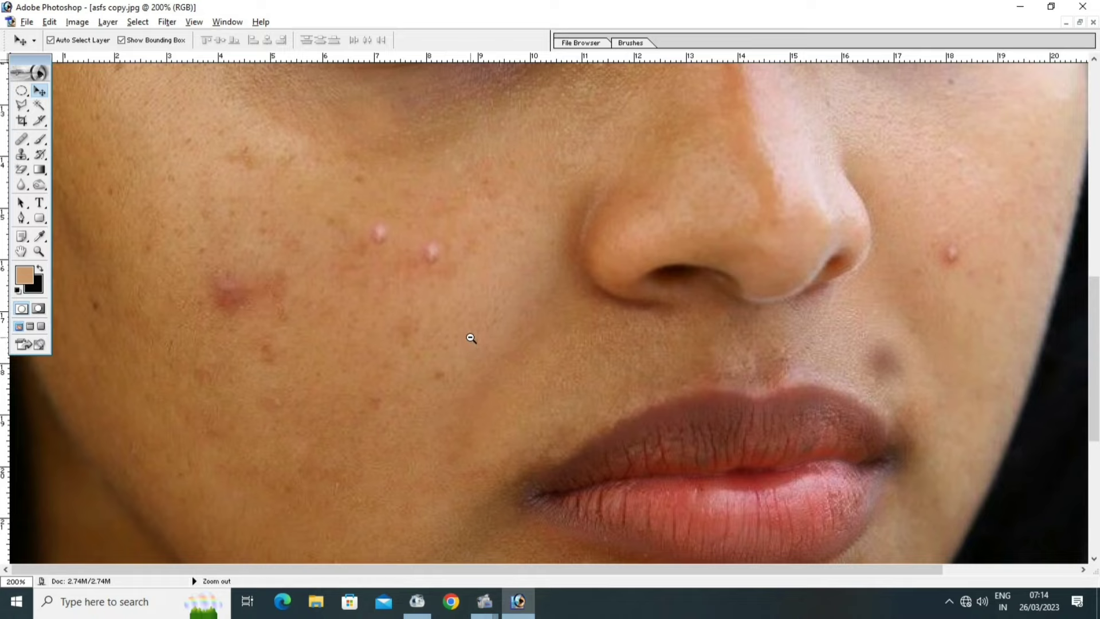
pyautogui.click(471, 338)
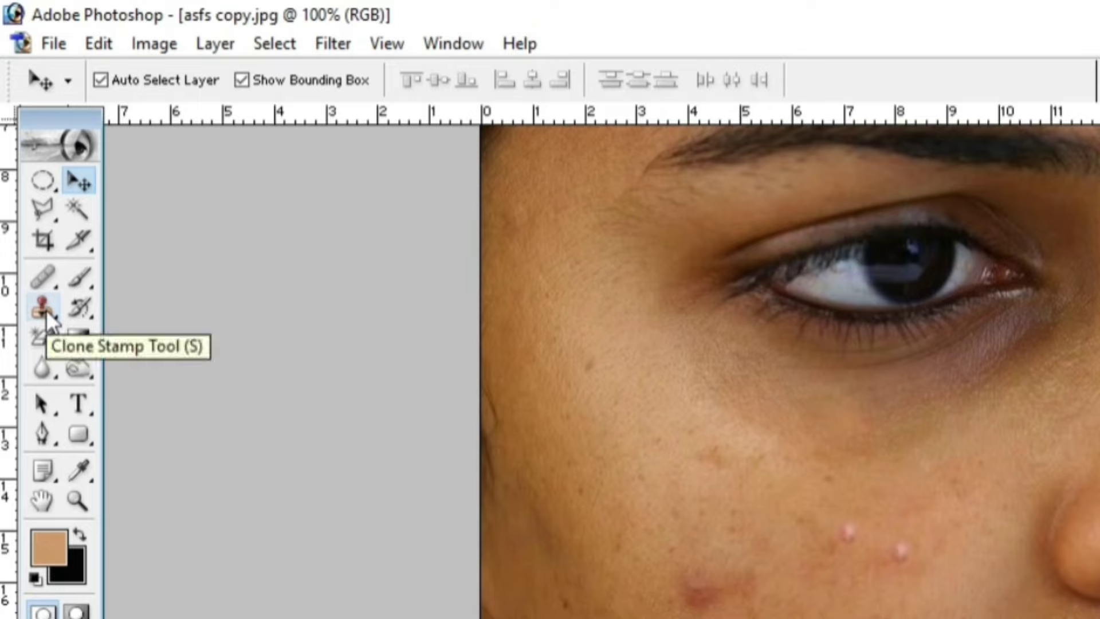
# Set up the Clone Stamp with a soft 21 px brush at 70% opacity
pyautogui.click(46, 310)
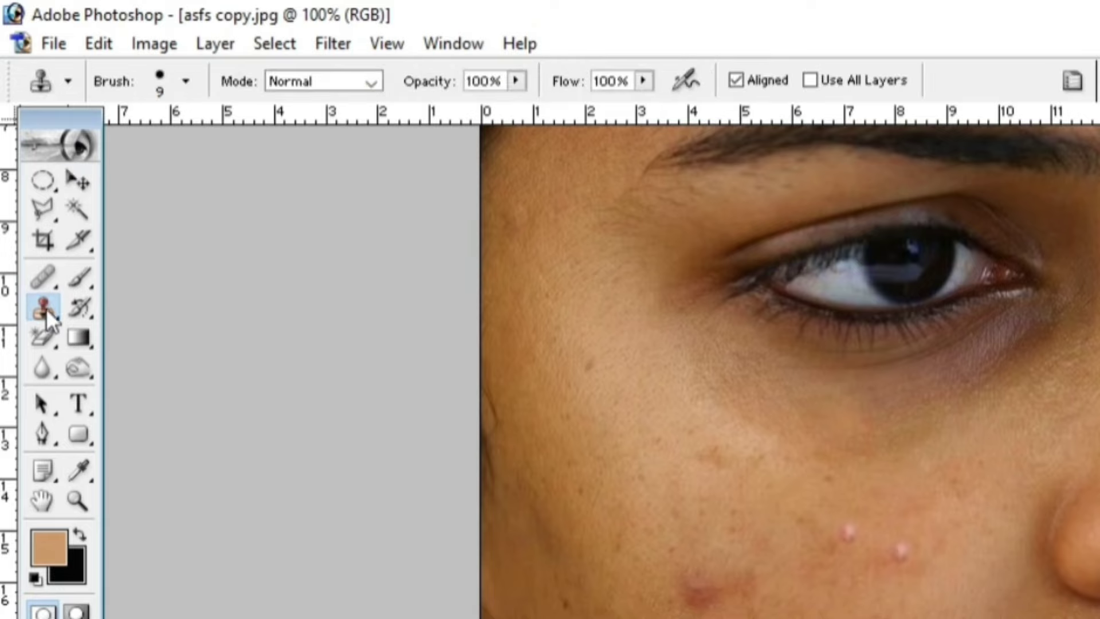
pyautogui.click(161, 83)
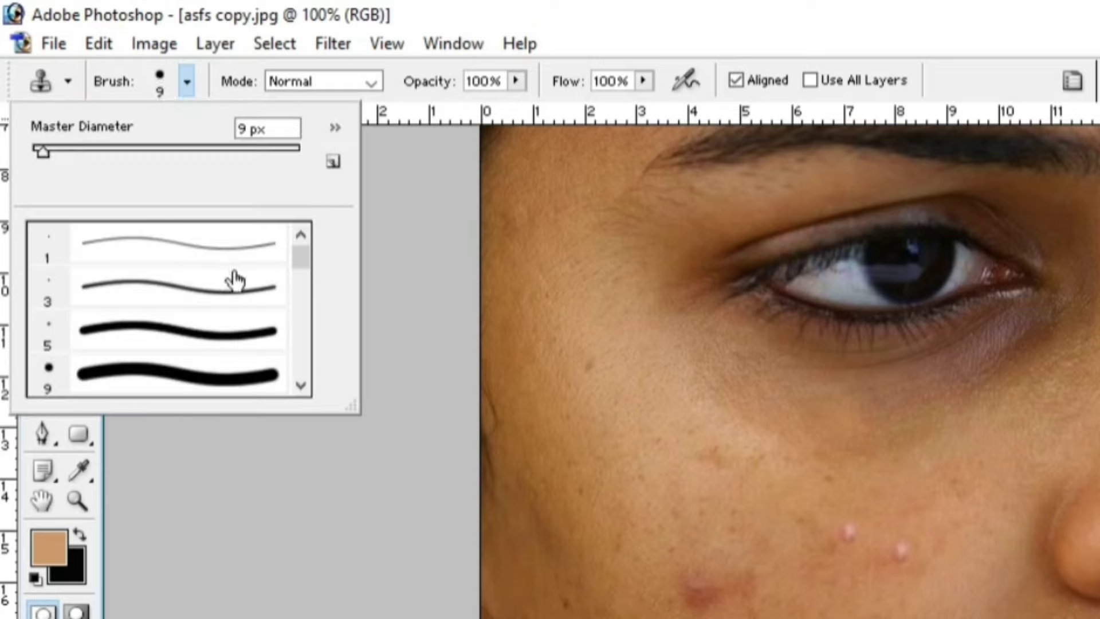
pyautogui.moveTo(299, 256); pyautogui.dragTo(299, 268)
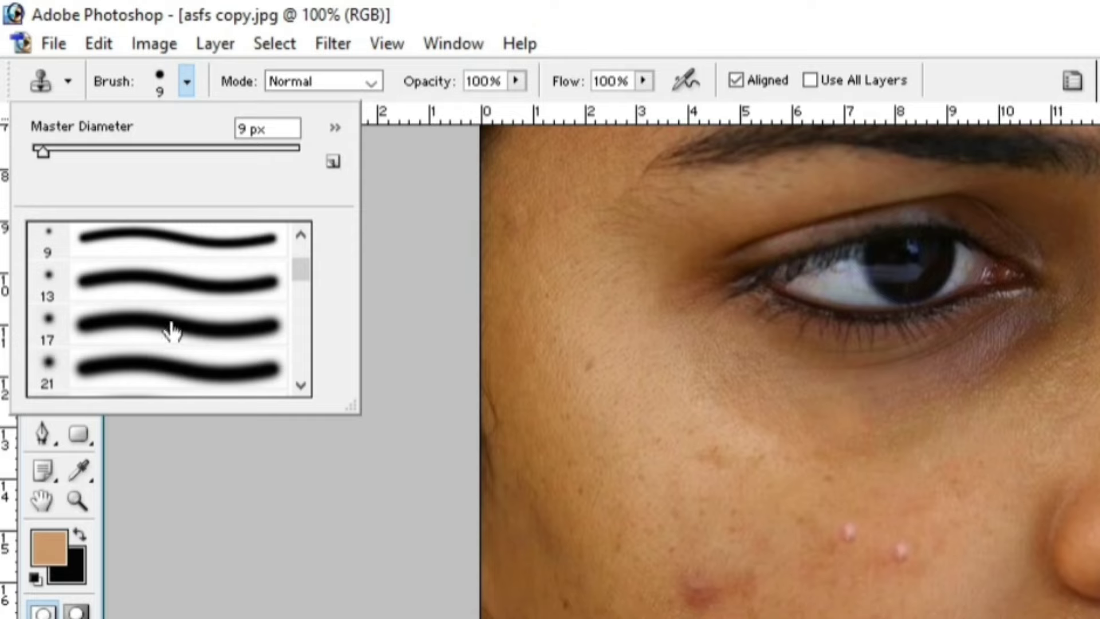
pyautogui.click(159, 365)
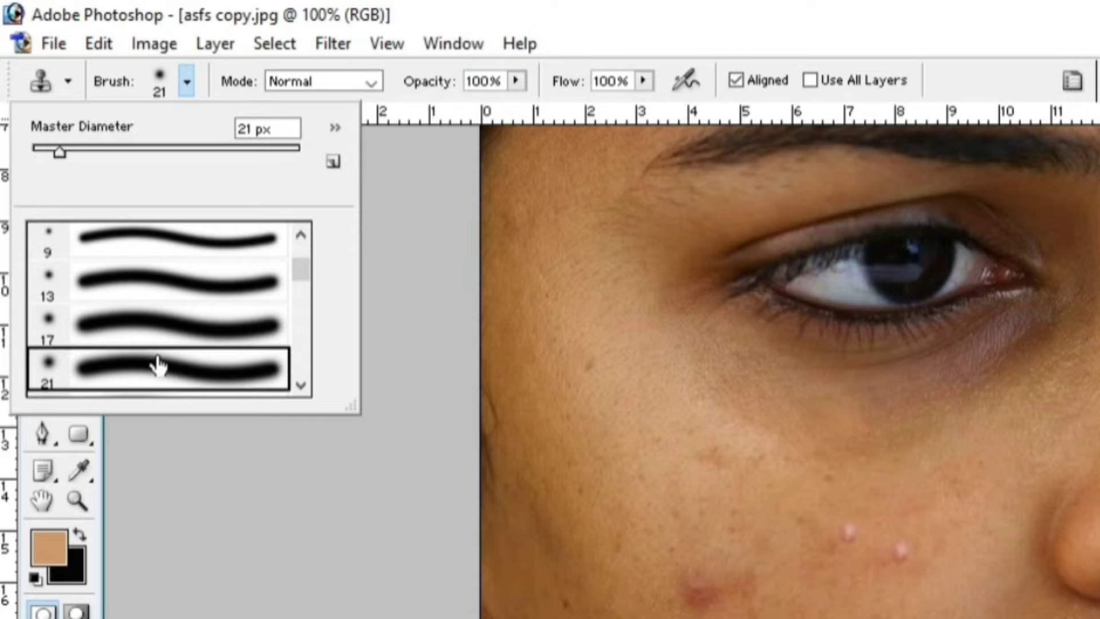
pyautogui.press('Return')
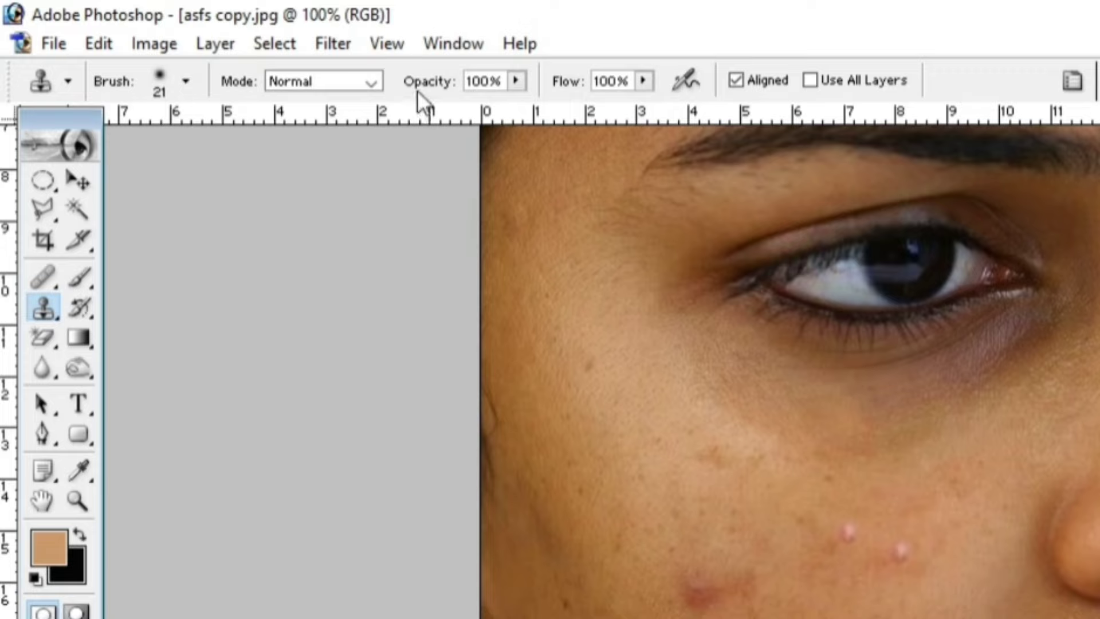
pyautogui.doubleClick(484, 80)
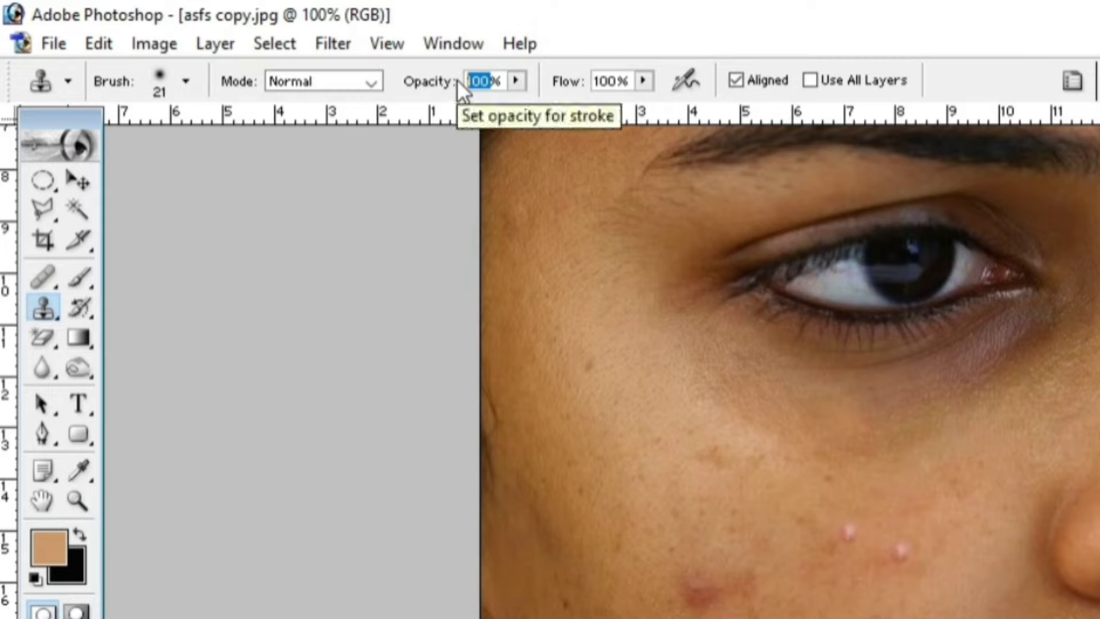
pyautogui.write('70')
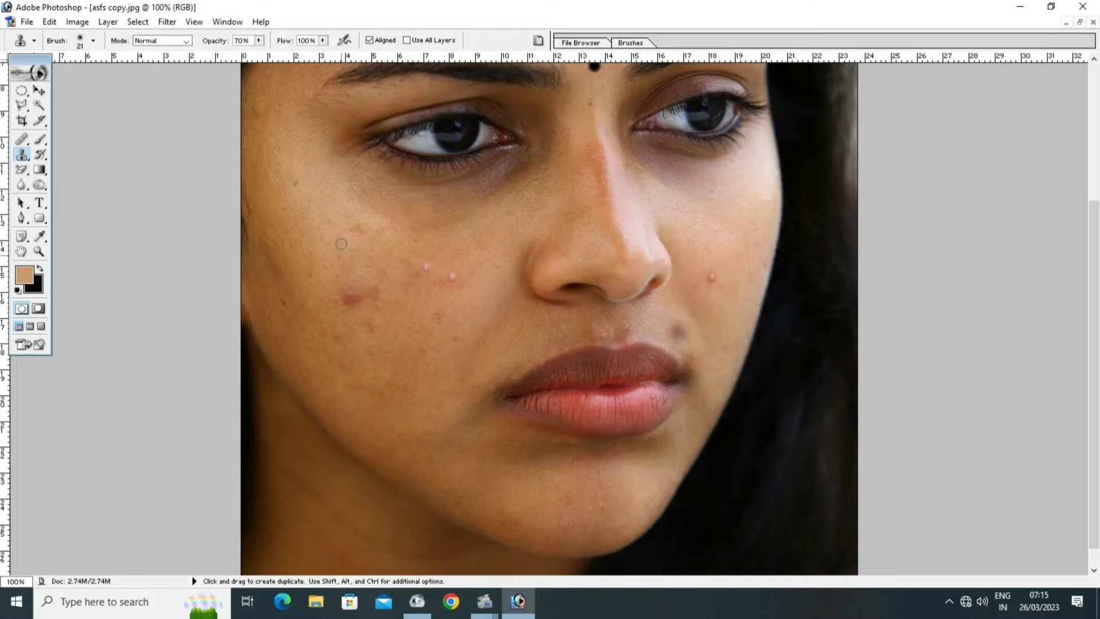
# Resize the clone brush, sample clear cheek skin, and cover the left-cheek pimples
pyautogui.press(']')
pyautogui.press(']')
pyautogui.press(']')
pyautogui.press('[')
pyautogui.press('[')
pyautogui.press('[')
pyautogui.keyDown('alt'); pyautogui.click(352, 259); pyautogui.keyUp('alt')
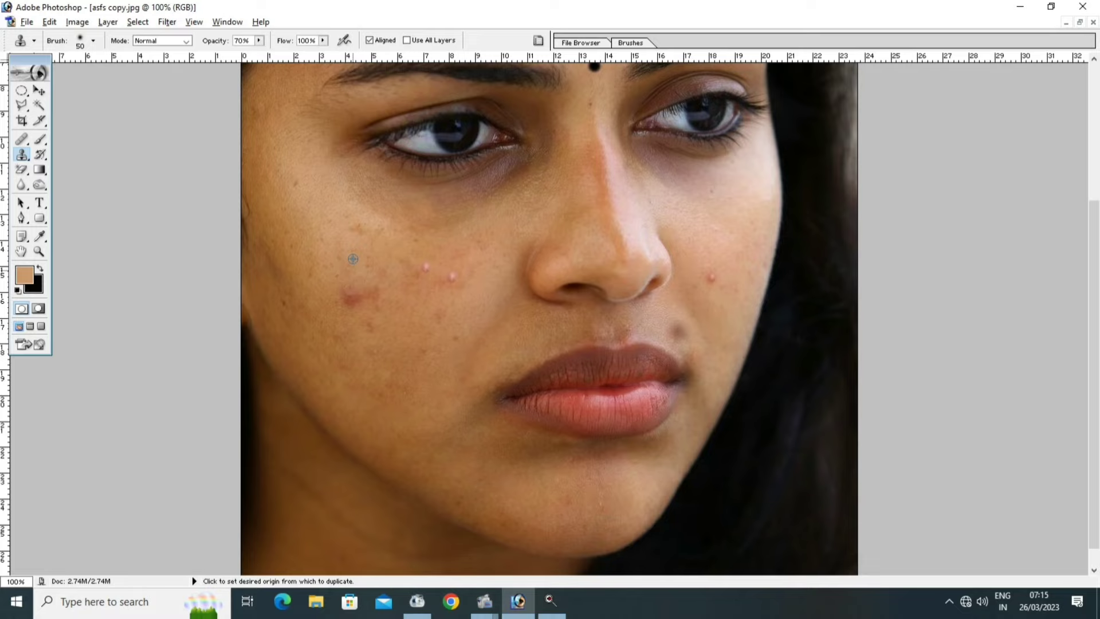
pyautogui.click(352, 257)
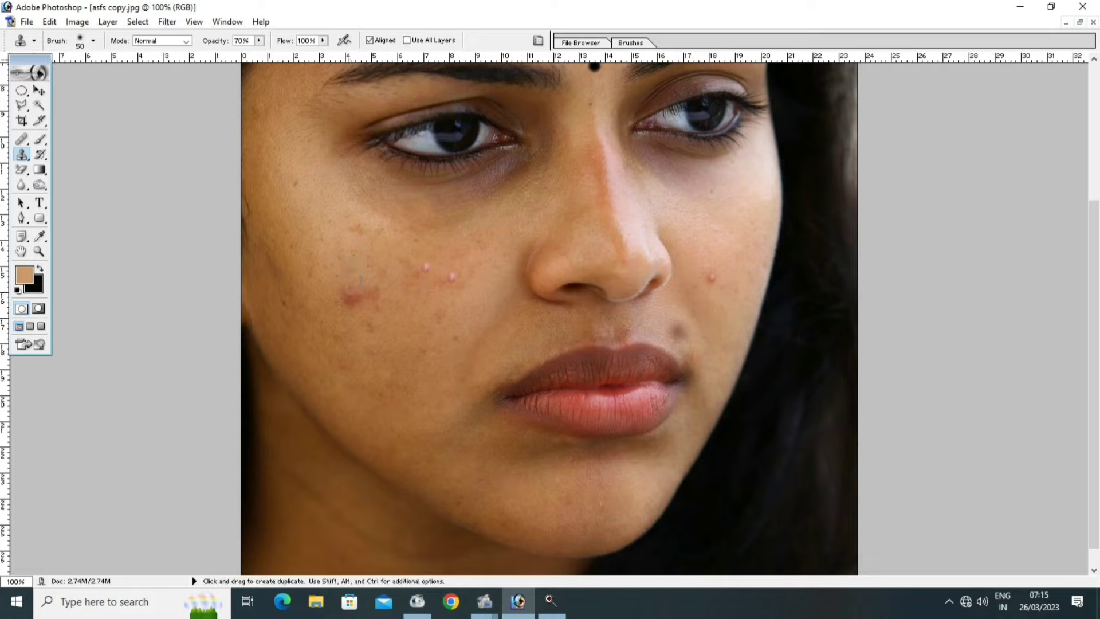
pyautogui.moveTo(351, 285); pyautogui.dragTo(351, 286)
pyautogui.click(352, 294)
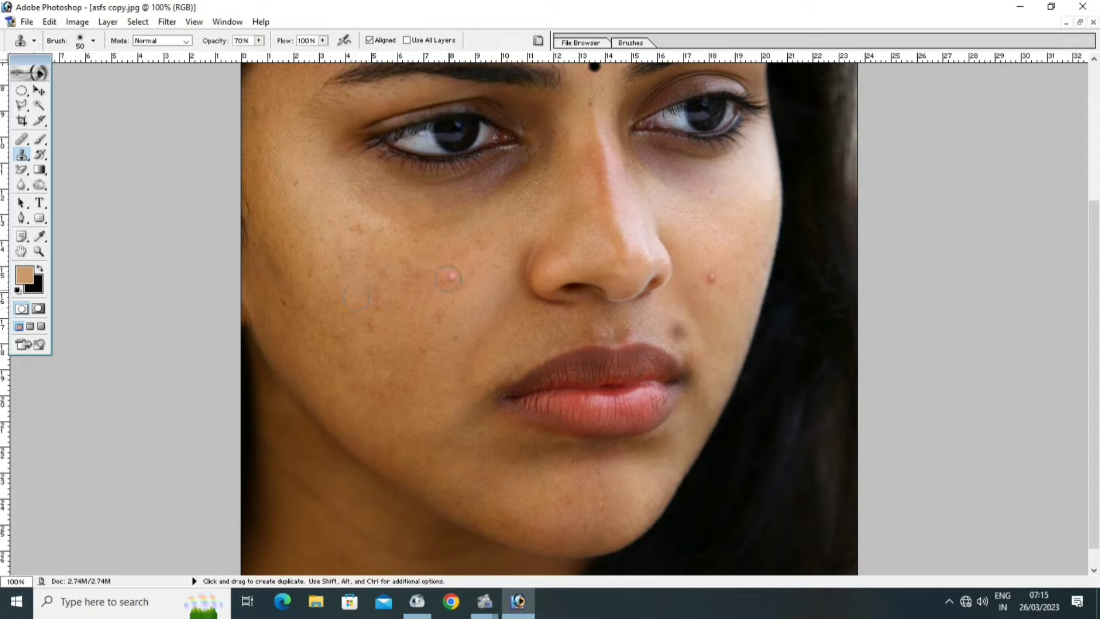
pyautogui.click(451, 278)
# Clone away the spot beside the lip, sample right-cheek skin, and zoom out to 66.7%
pyautogui.keyDown('alt'); pyautogui.click(651, 322); pyautogui.keyUp('alt')
pyautogui.moveTo(671, 331); pyautogui.dragTo(680, 337)
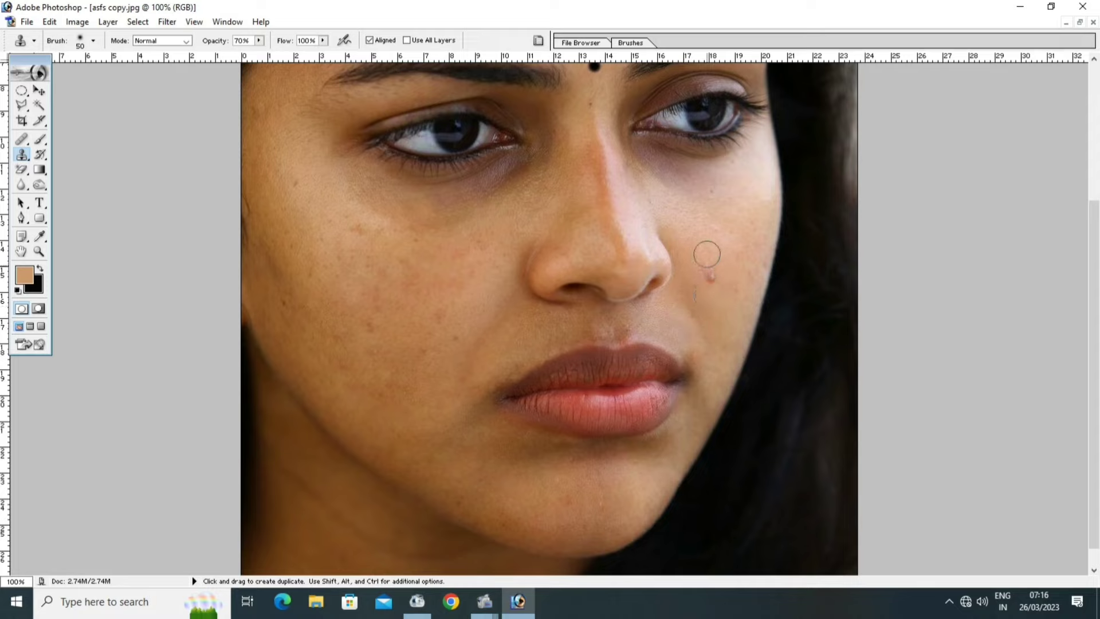
pyautogui.press('alt')
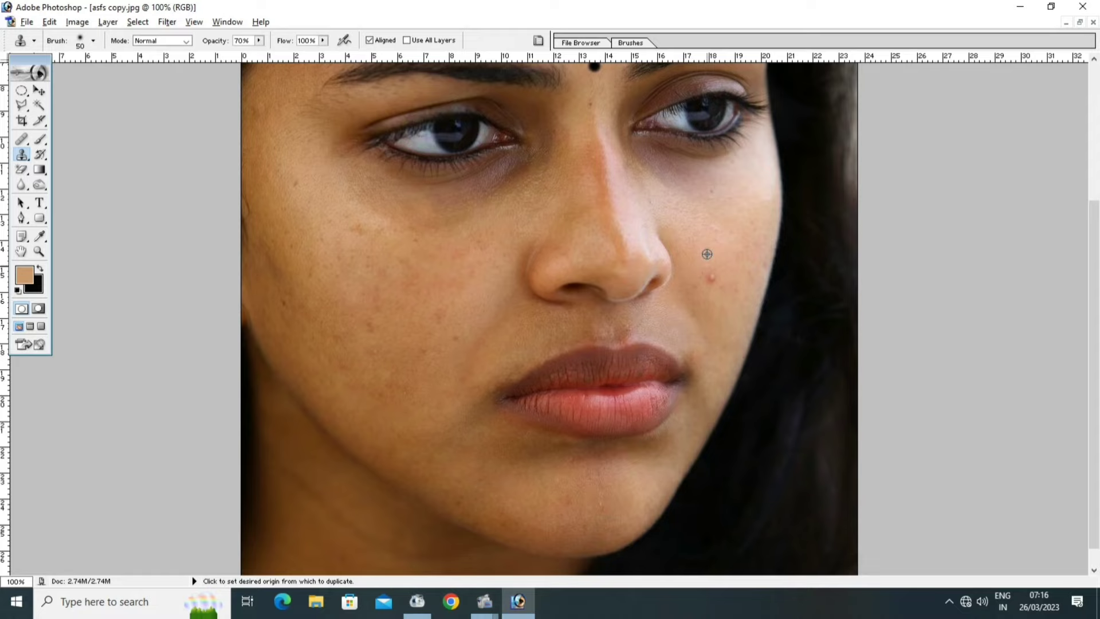
pyautogui.keyDown('alt'); pyautogui.click(707, 253); pyautogui.keyUp('alt')
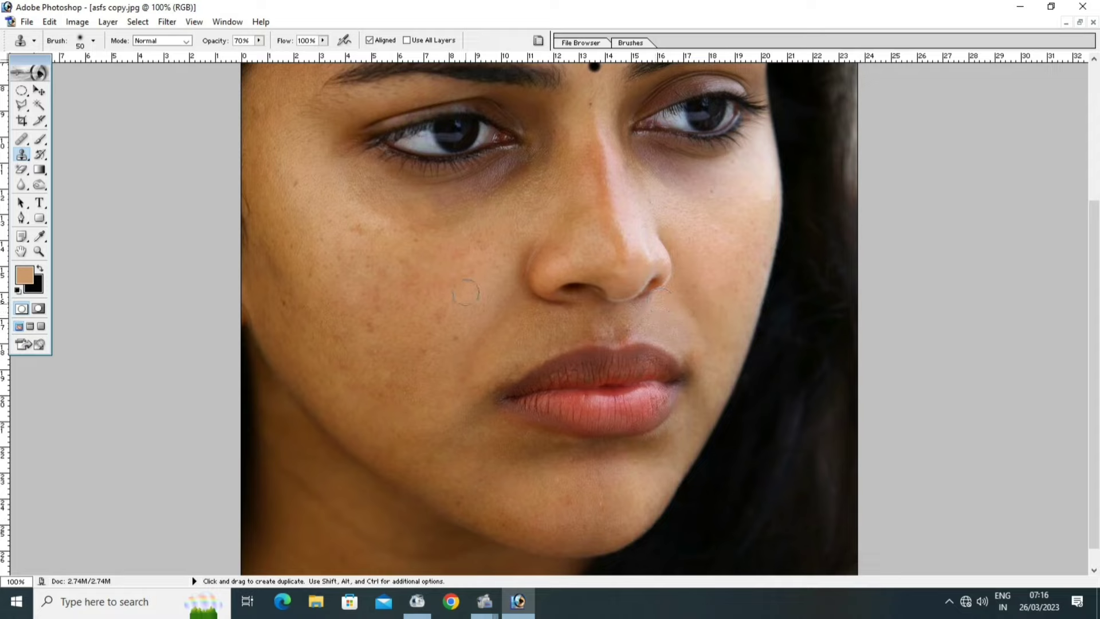
pyautogui.hotkey('ctrl', 'alt', 'space')
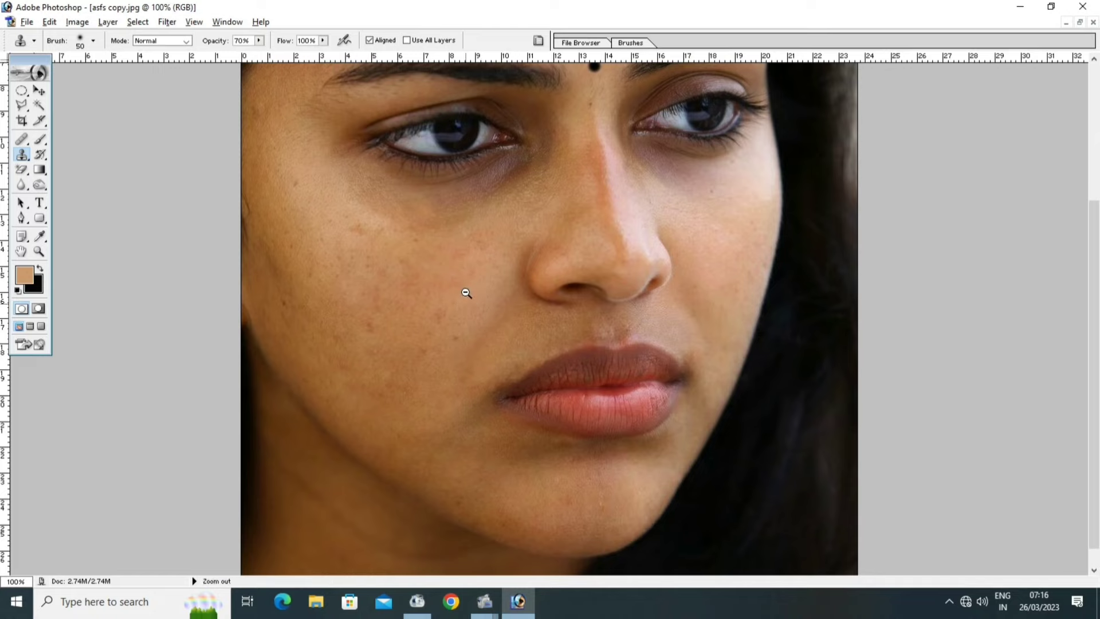
pyautogui.keyDown('alt'); pyautogui.click(467, 293); pyautogui.keyUp('alt')
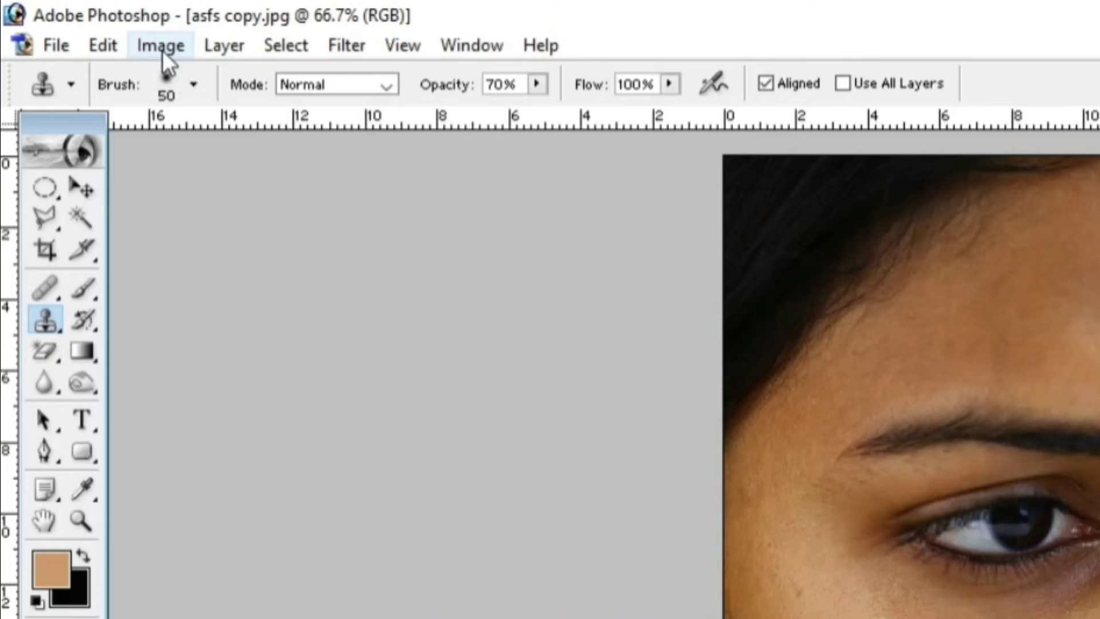
# Open Replace Color with Preview on, Image view, and the cheek's skin tone sampled
pyautogui.click(163, 47)
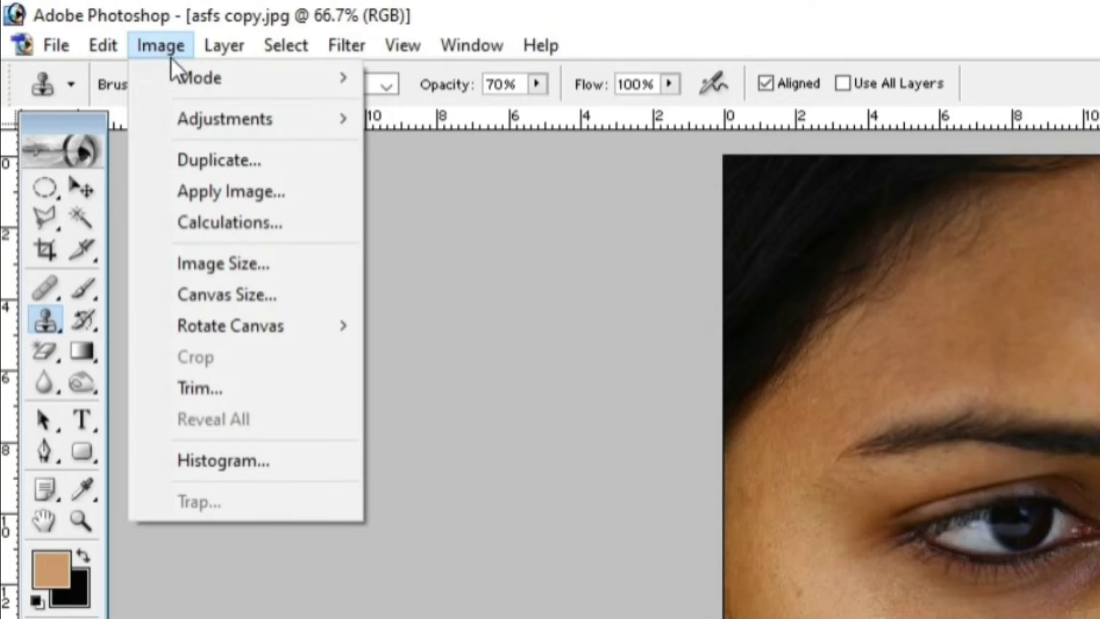
pyautogui.moveTo(109, 56)
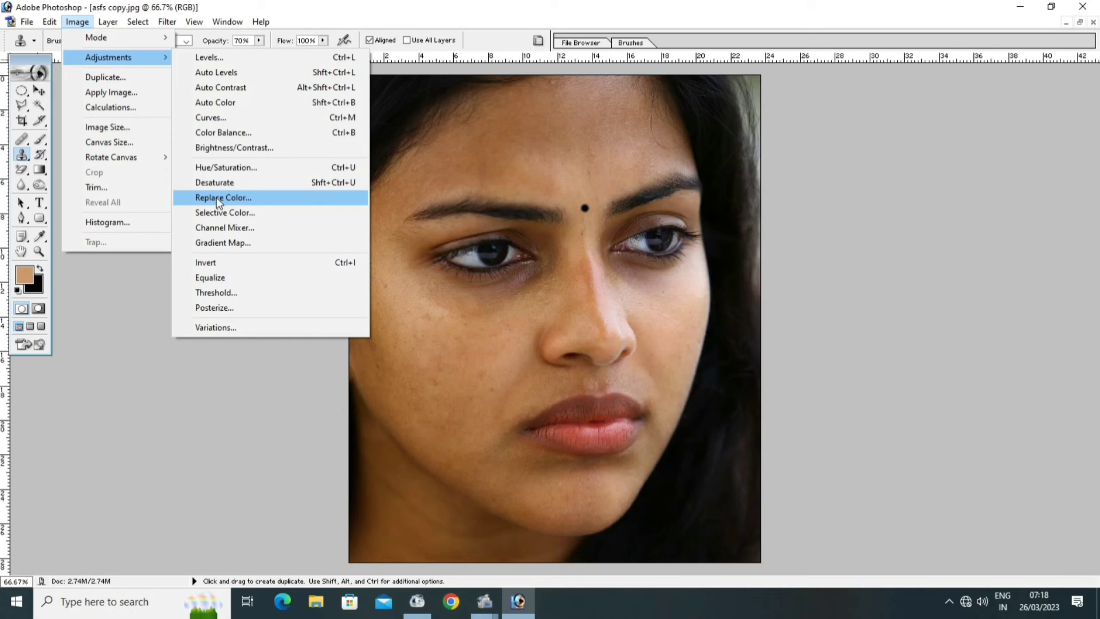
pyautogui.click(217, 200)
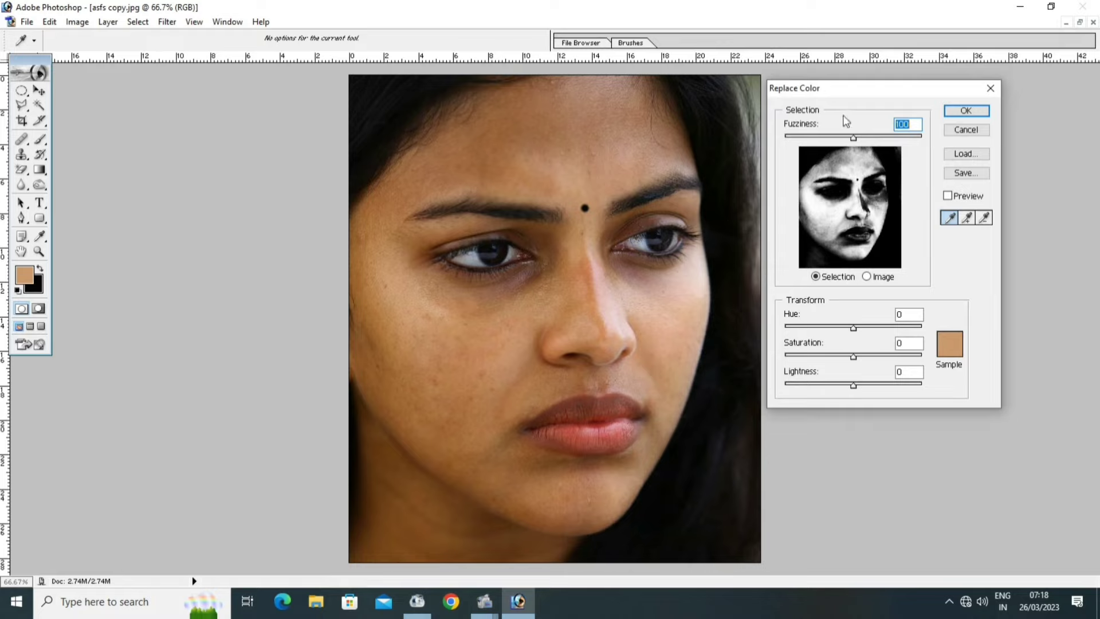
pyautogui.moveTo(849, 99)
pyautogui.mouseDown()
pyautogui.moveTo(887, 107)
pyautogui.moveTo(862, 100)
pyautogui.mouseUp()
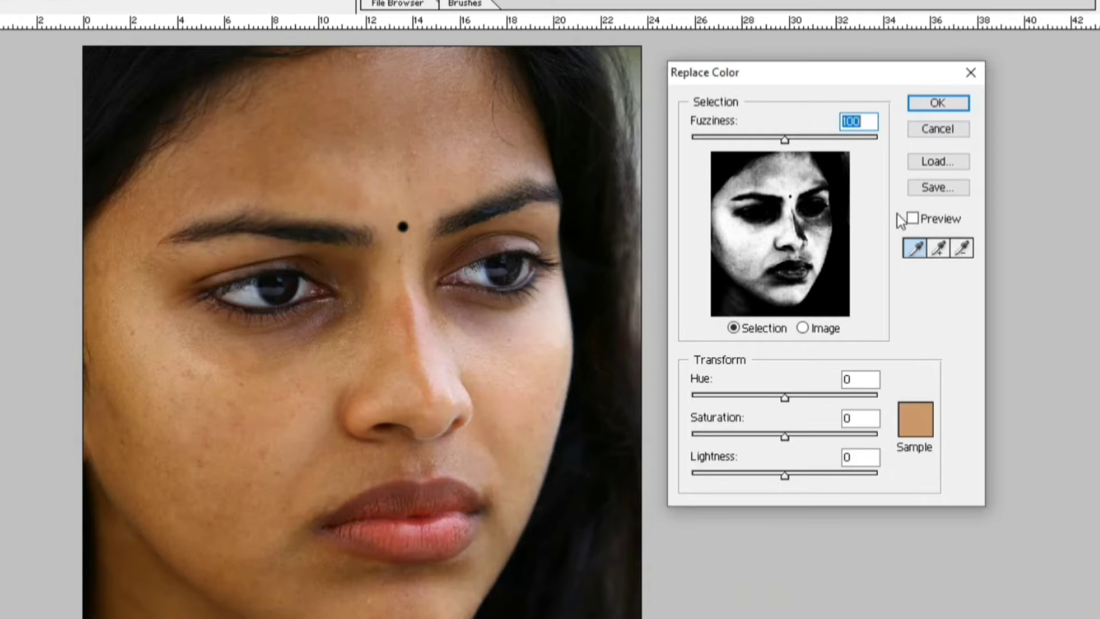
pyautogui.click(912, 220)
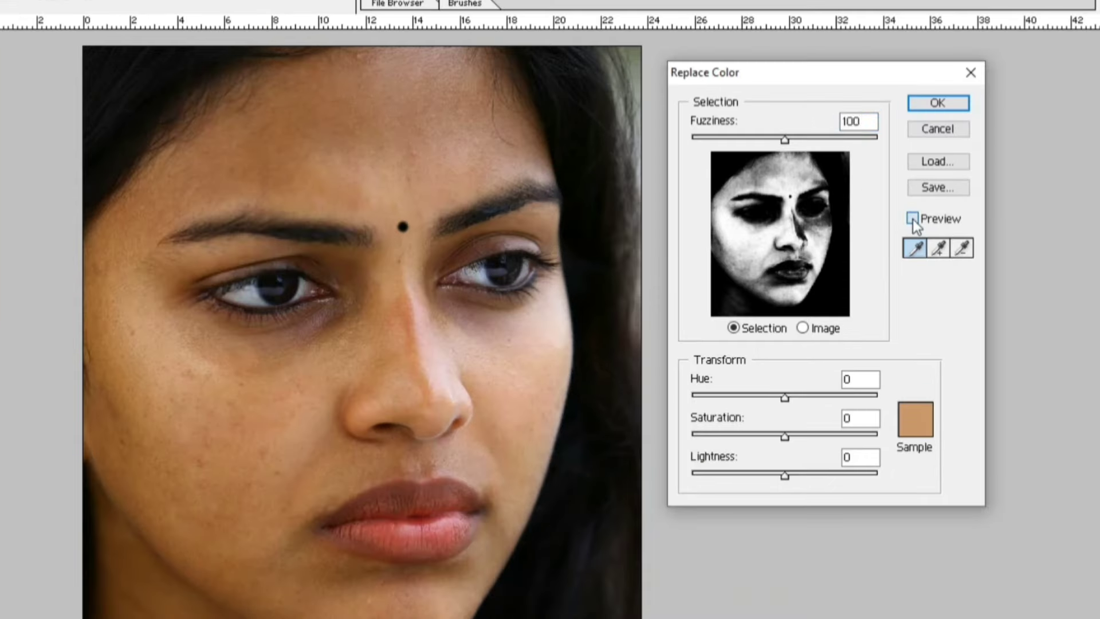
pyautogui.click(803, 328)
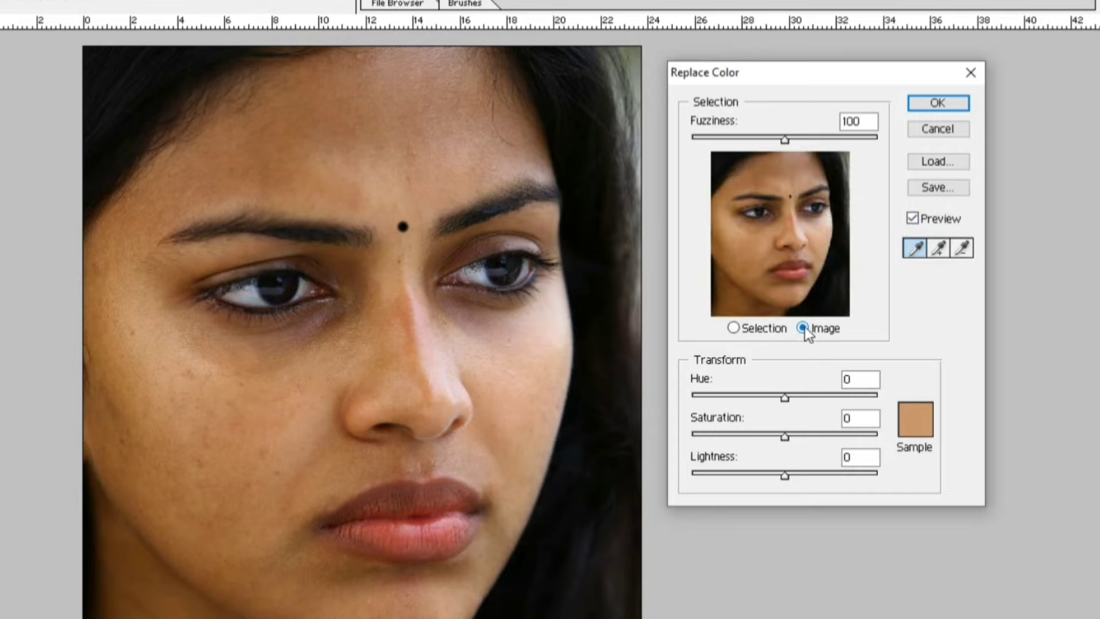
pyautogui.click(939, 248)
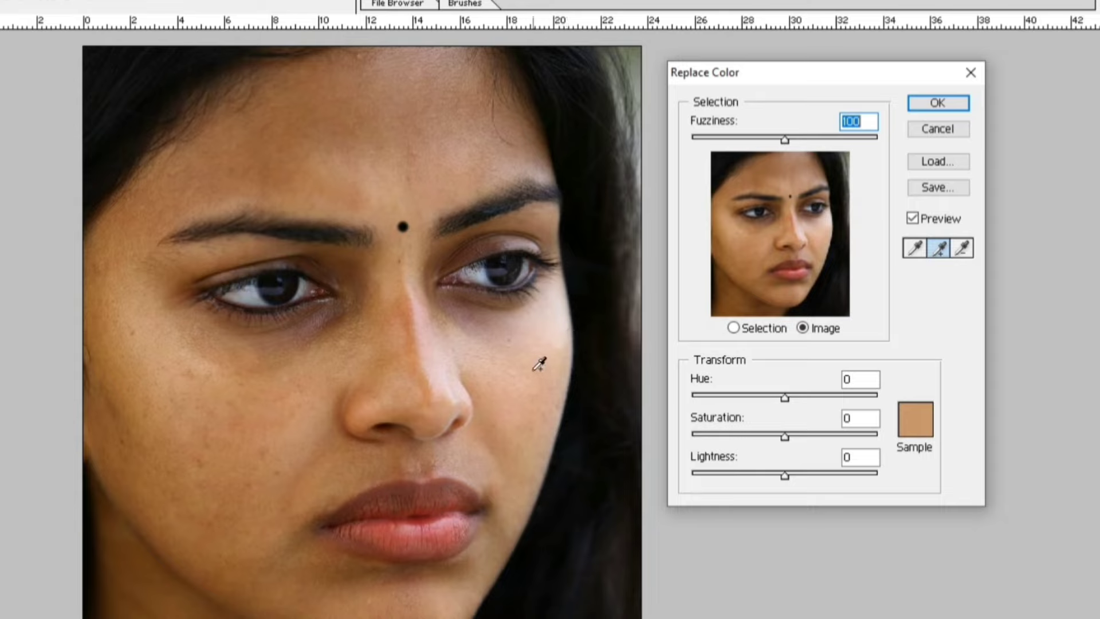
pyautogui.click(526, 366)
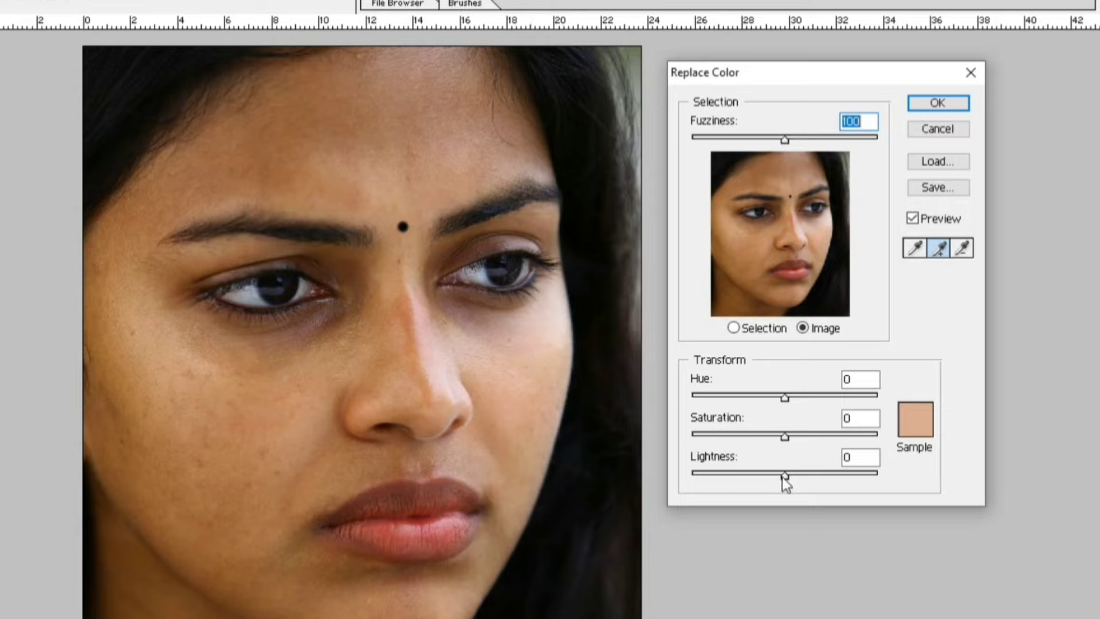
# Apply Replace Color with Lightness +18, Fuzziness 173 and Hue -5
pyautogui.moveTo(785, 477); pyautogui.dragTo(802, 478)
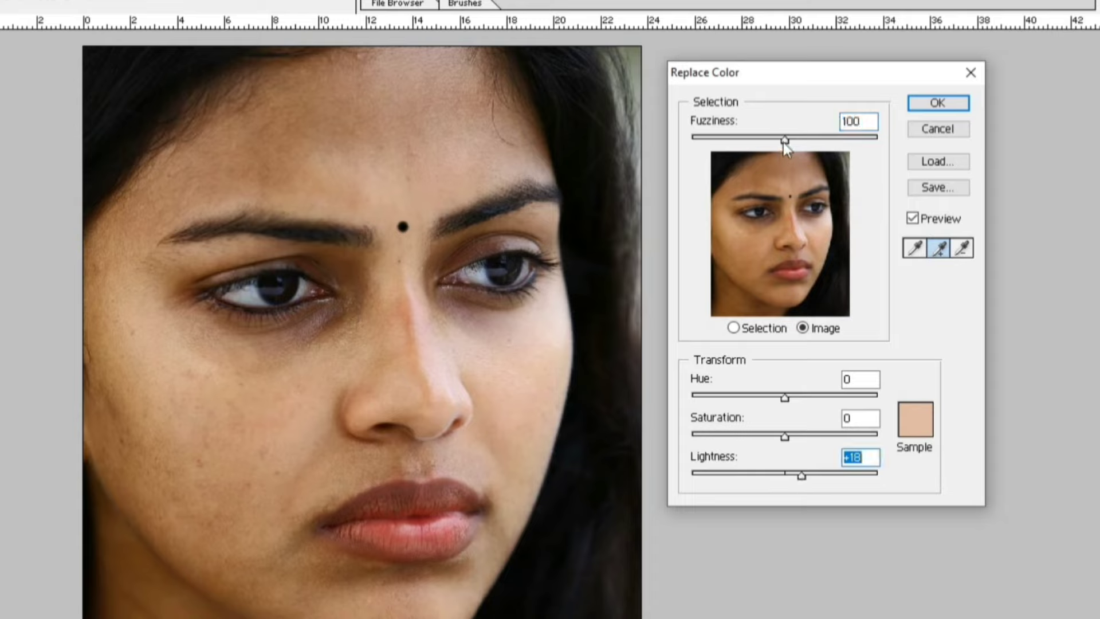
pyautogui.moveTo(784, 143); pyautogui.dragTo(847, 146)
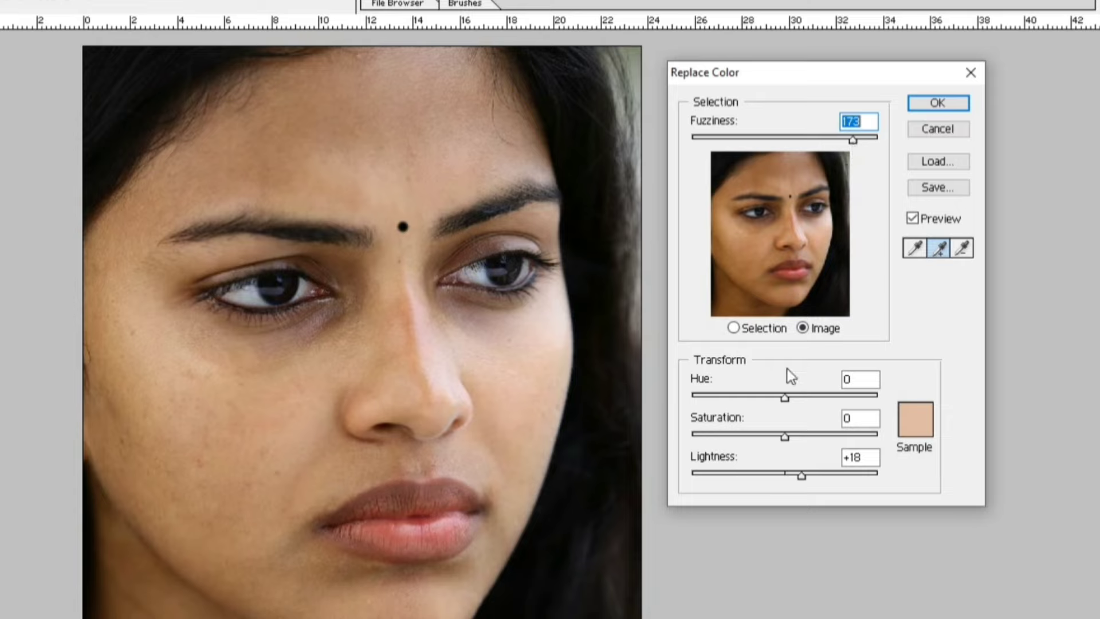
pyautogui.click(782, 399)
pyautogui.moveTo(782, 400); pyautogui.dragTo(782, 400)
pyautogui.click(783, 400)
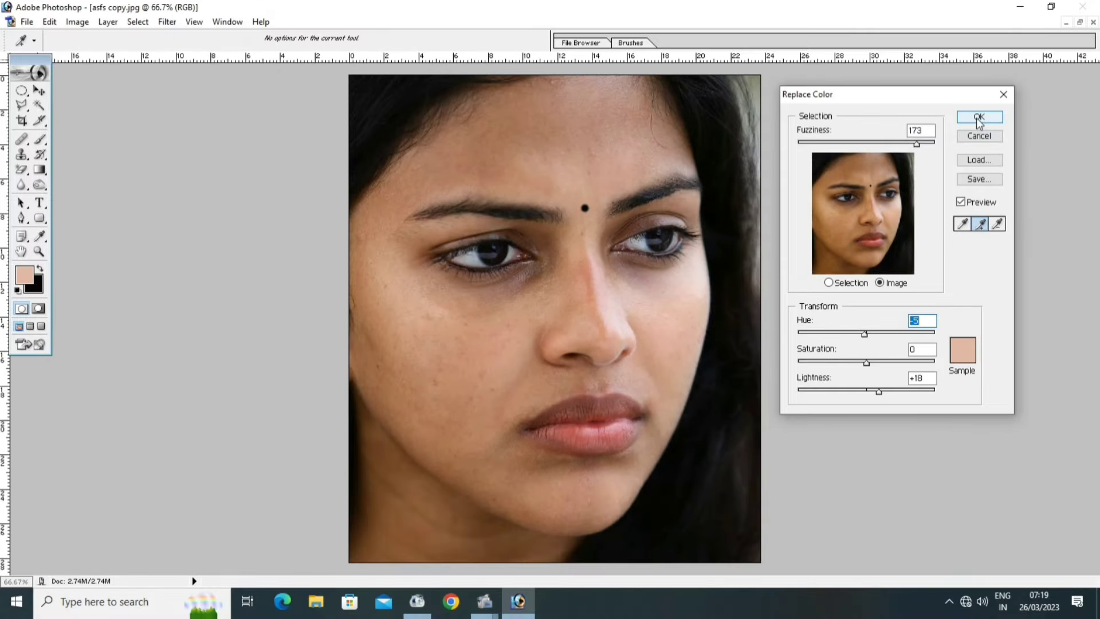
pyautogui.click(978, 116)
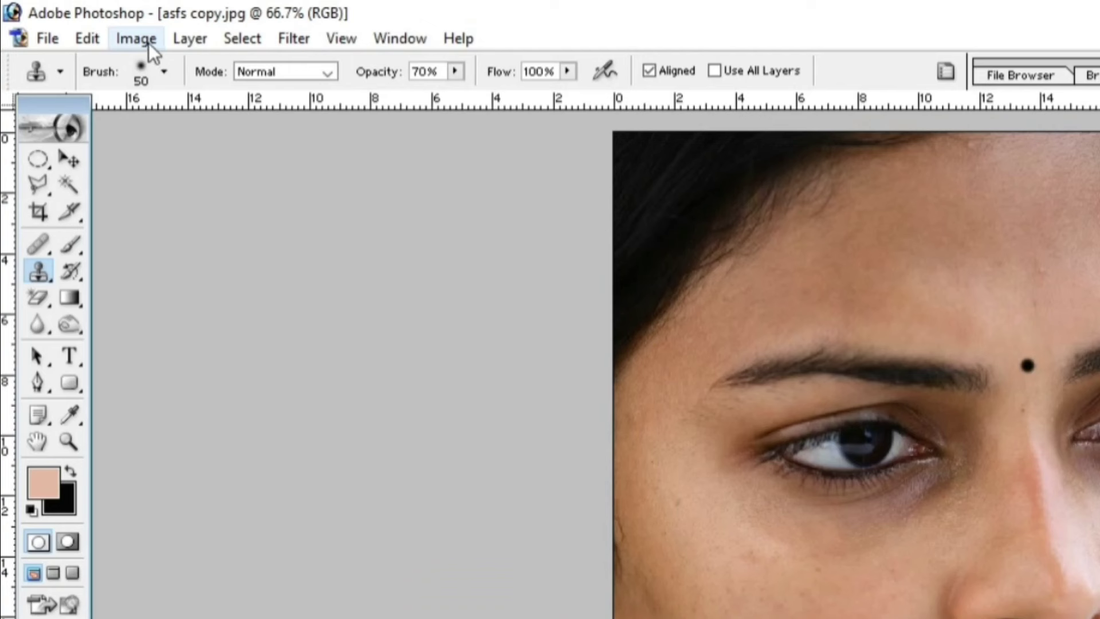
# Apply Selective Color with Reds Black at -29% and Blacks Black at +5%
pyautogui.click(80, 21)
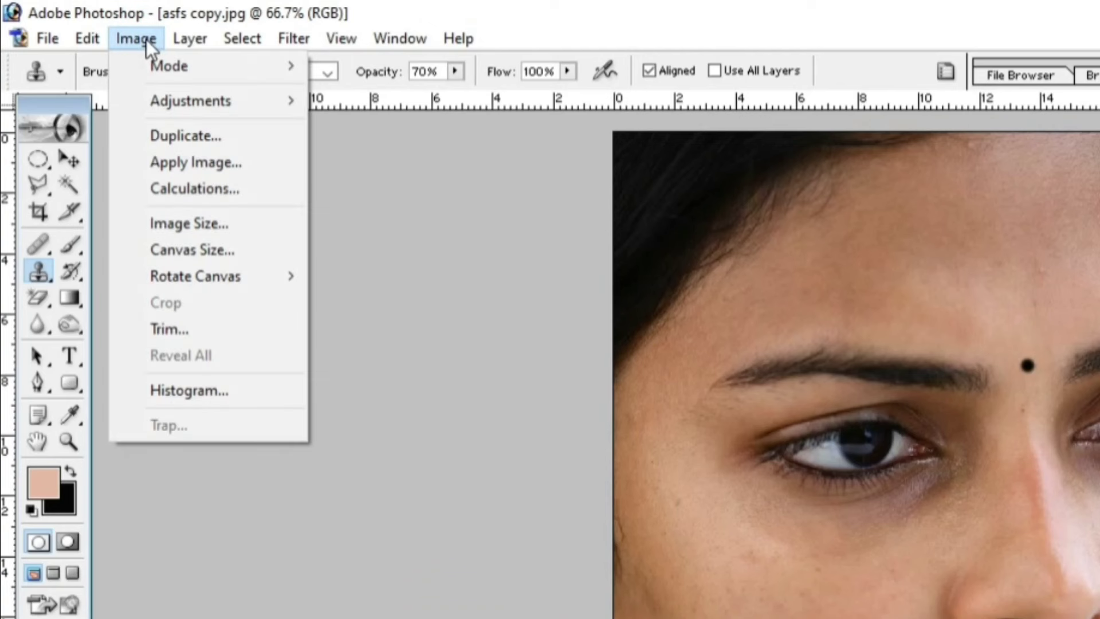
pyautogui.moveTo(191, 101)
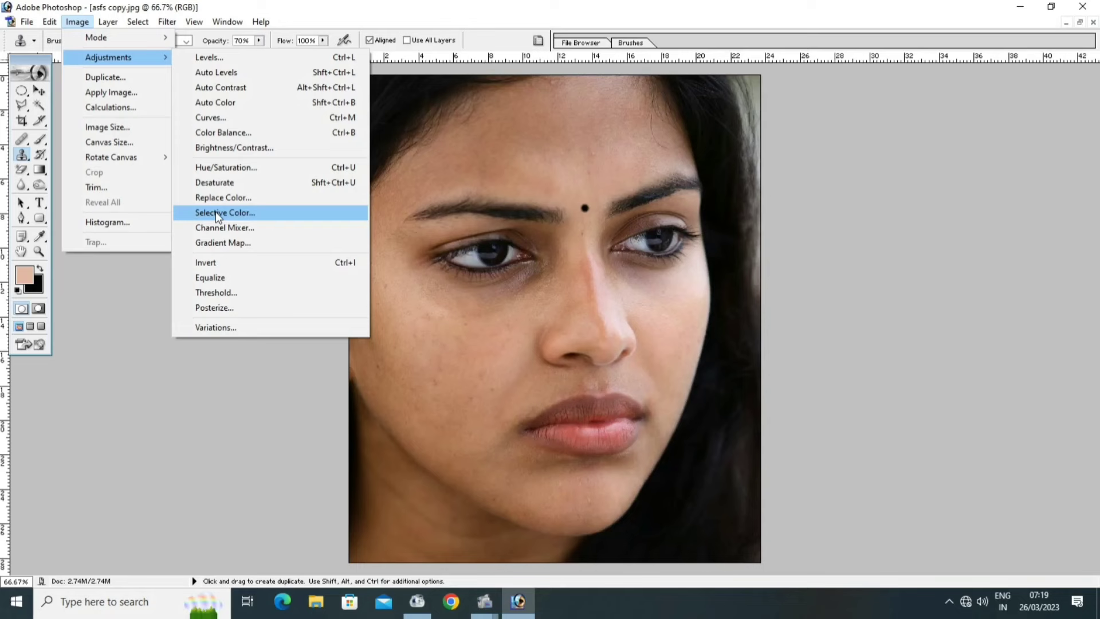
pyautogui.click(215, 211)
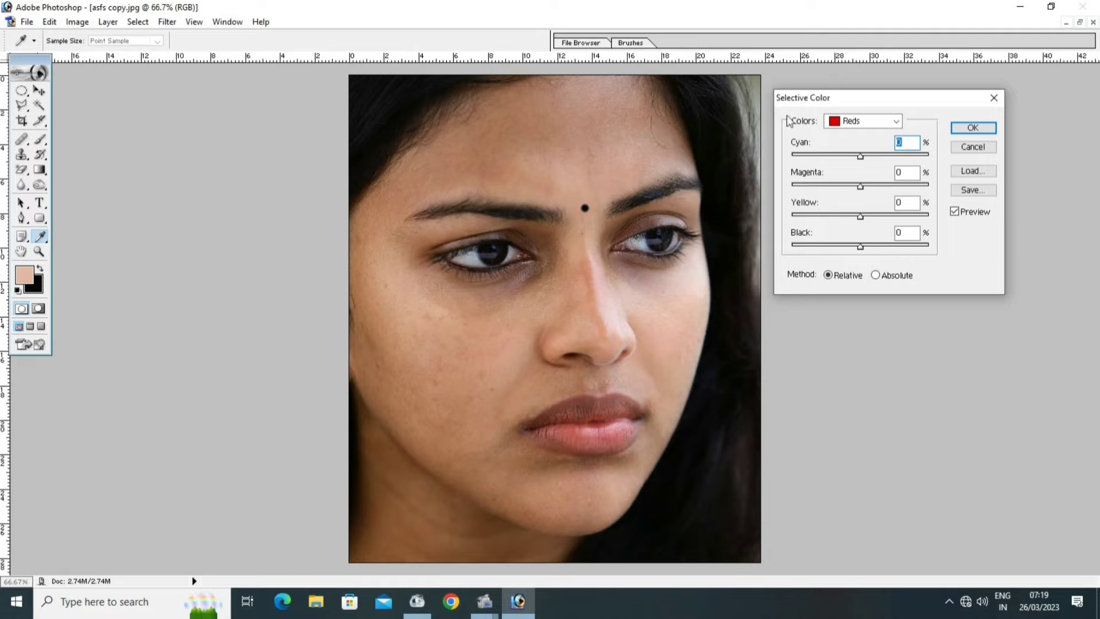
pyautogui.moveTo(842, 102); pyautogui.dragTo(841, 94)
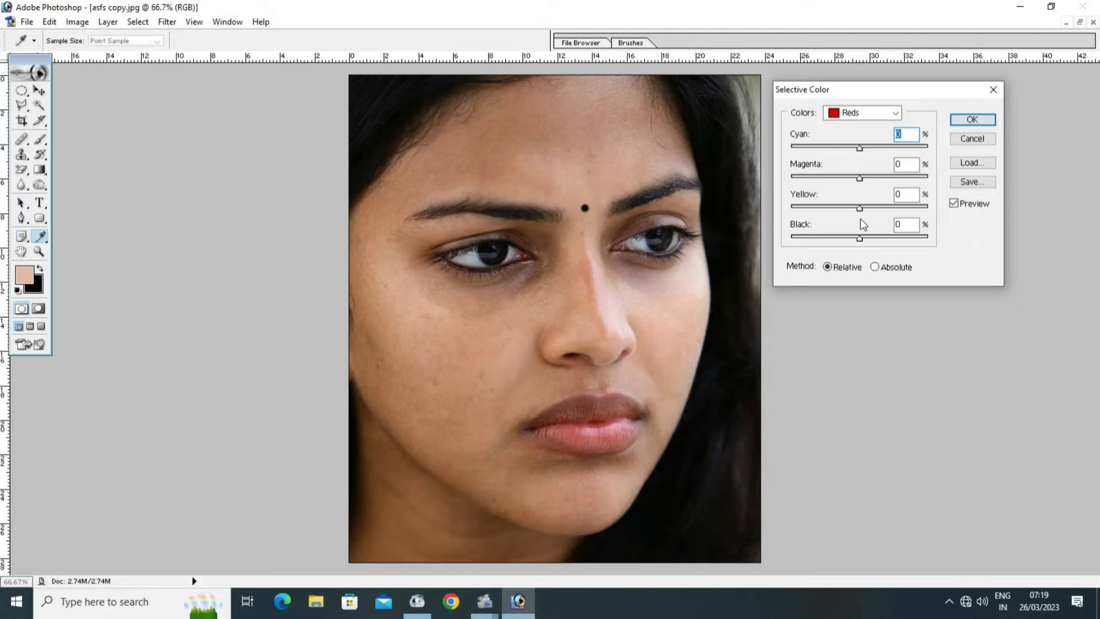
pyautogui.moveTo(860, 237); pyautogui.dragTo(840, 240)
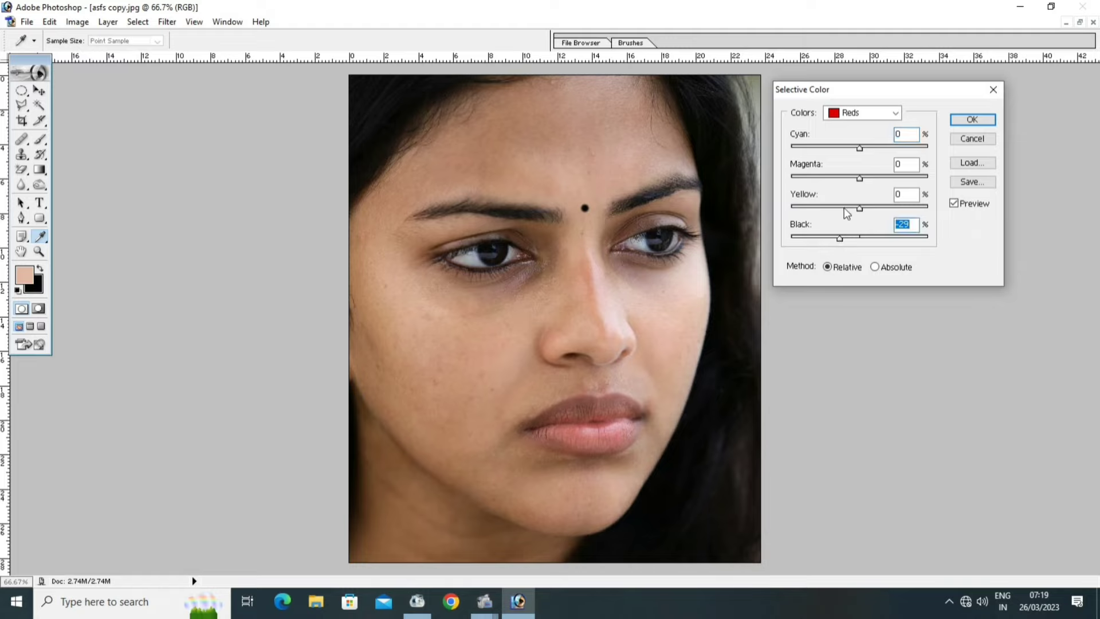
pyautogui.click(838, 118)
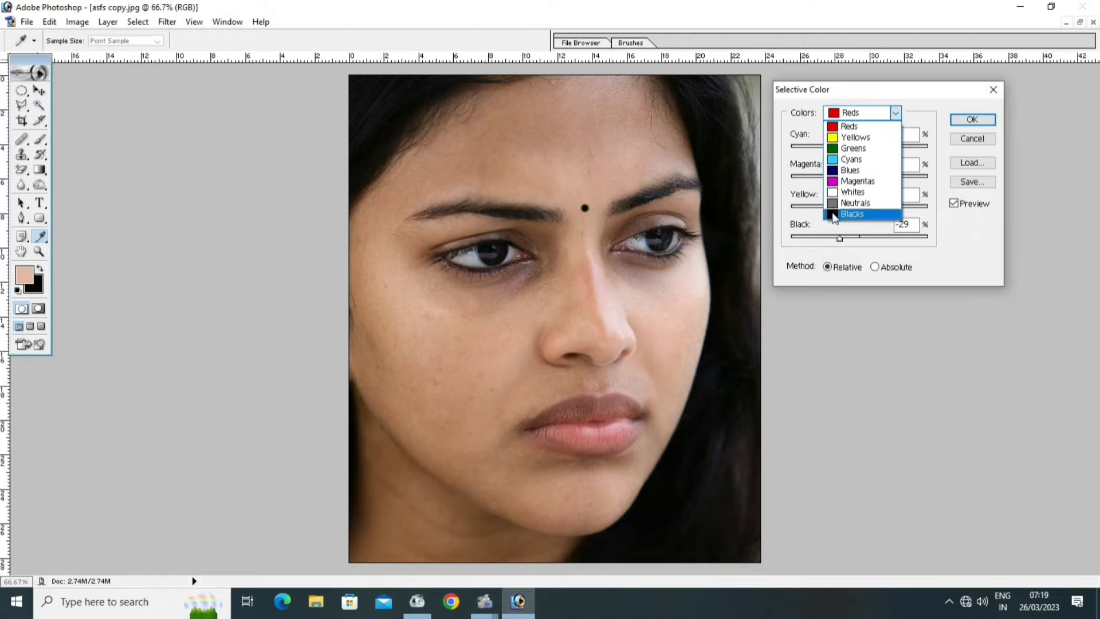
pyautogui.click(834, 214)
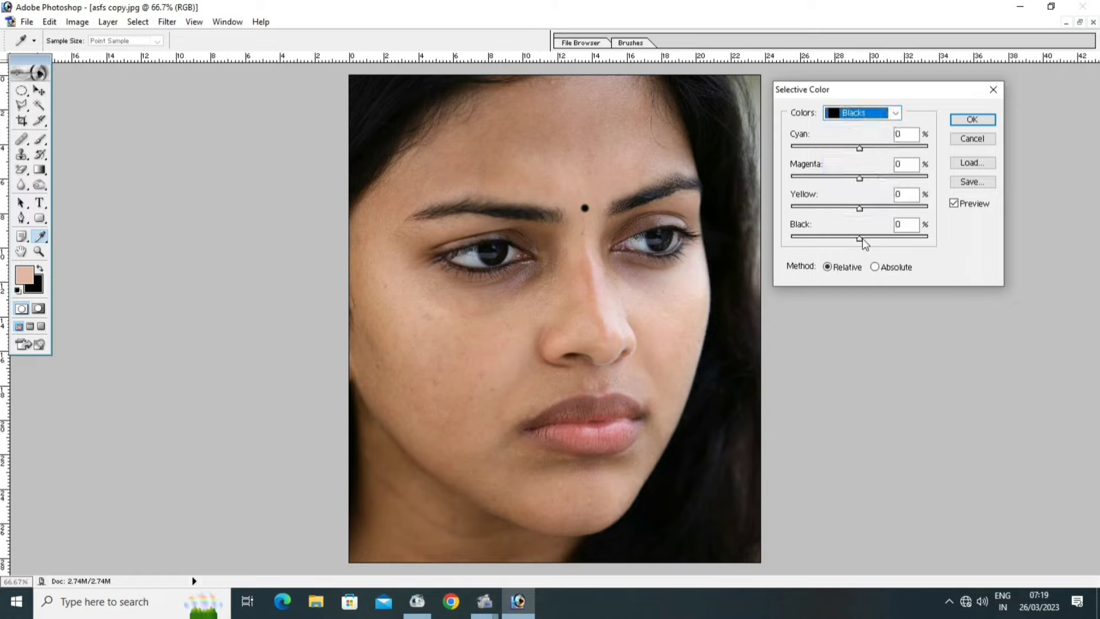
pyautogui.click(862, 239)
pyautogui.moveTo(863, 241); pyautogui.dragTo(865, 242)
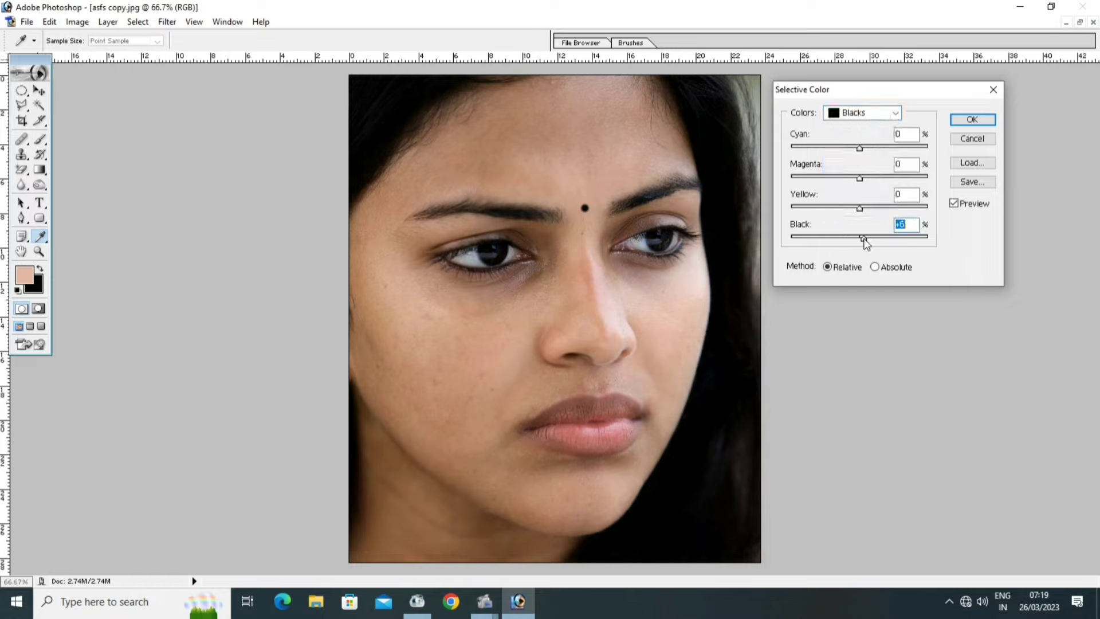
pyautogui.click(970, 120)
pyautogui.press('s')
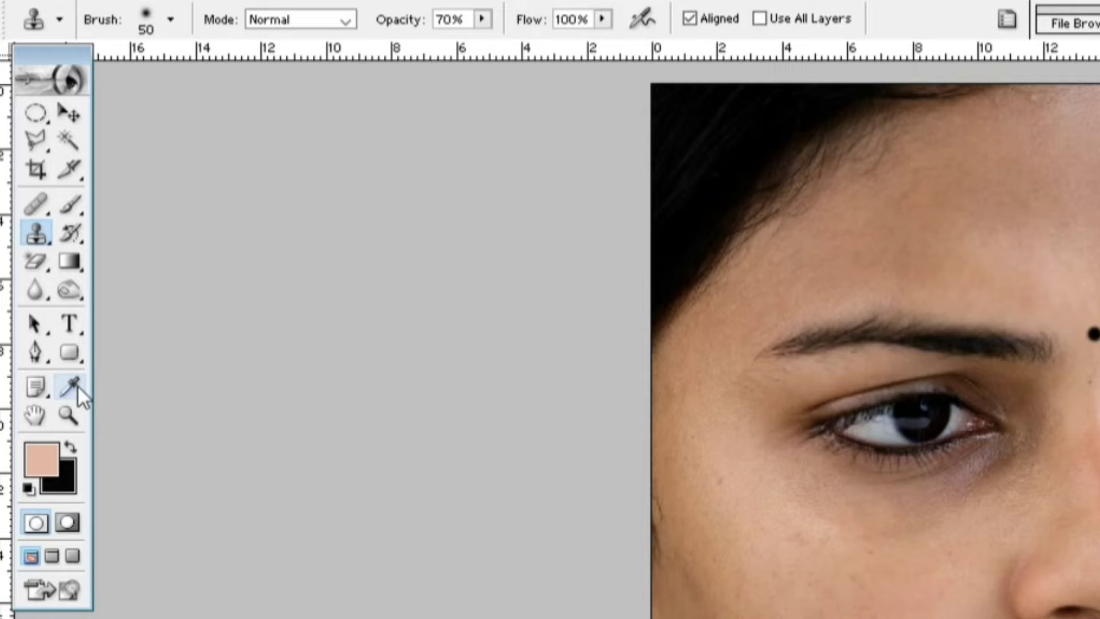
# Sample the cheek's tan skin tone and set up a soft 21 px Brush at 15% opacity
pyautogui.click(78, 385)
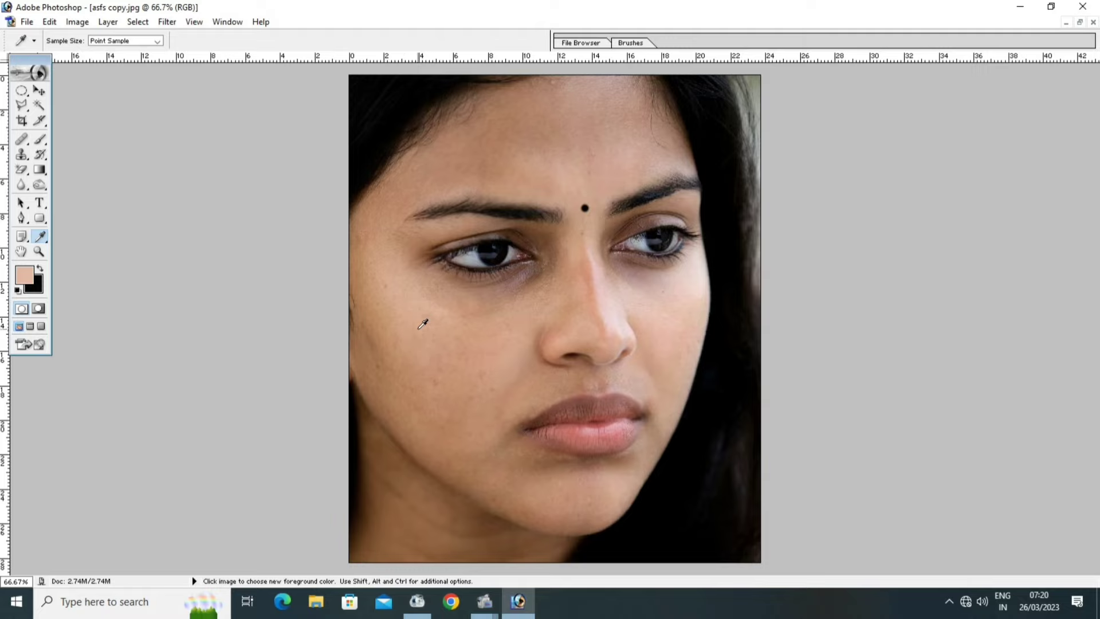
pyautogui.click(419, 329)
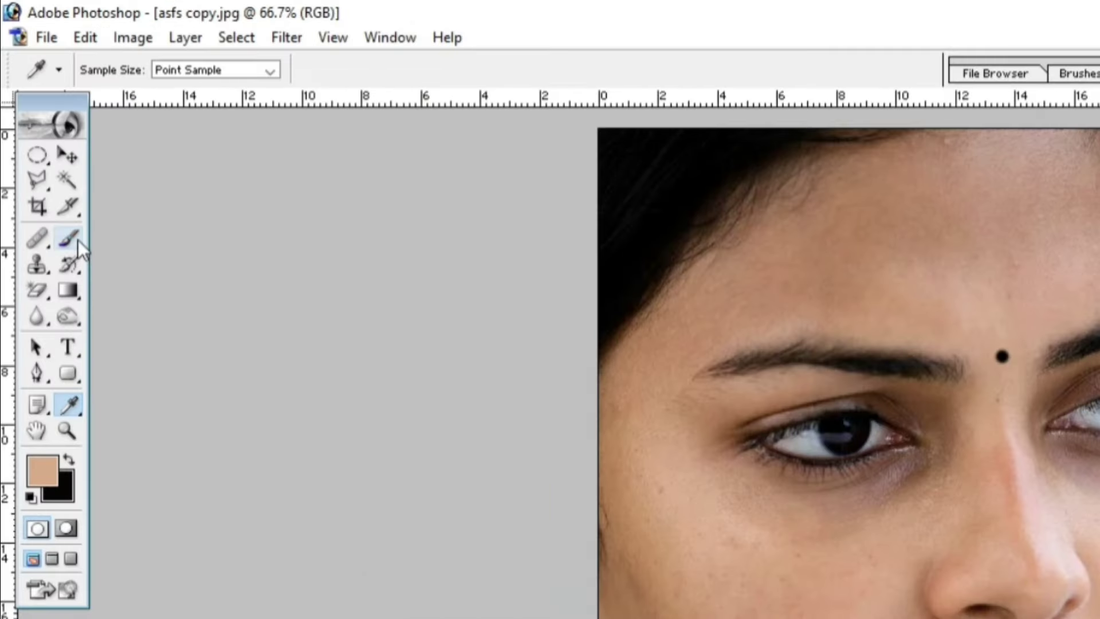
pyautogui.click(78, 240)
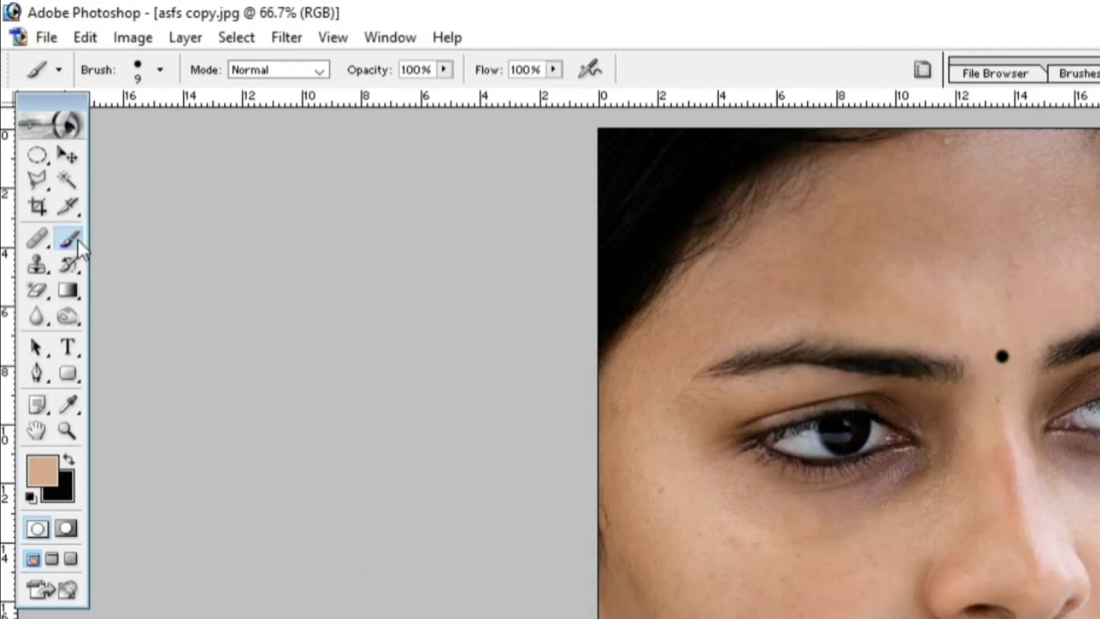
pyautogui.click(140, 67)
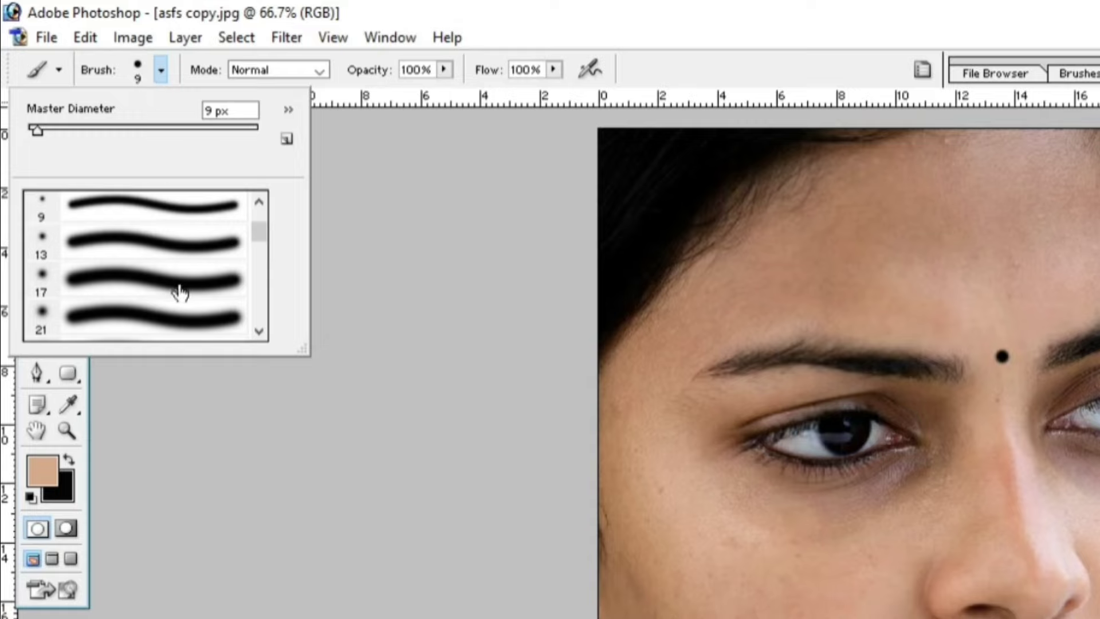
pyautogui.click(172, 324)
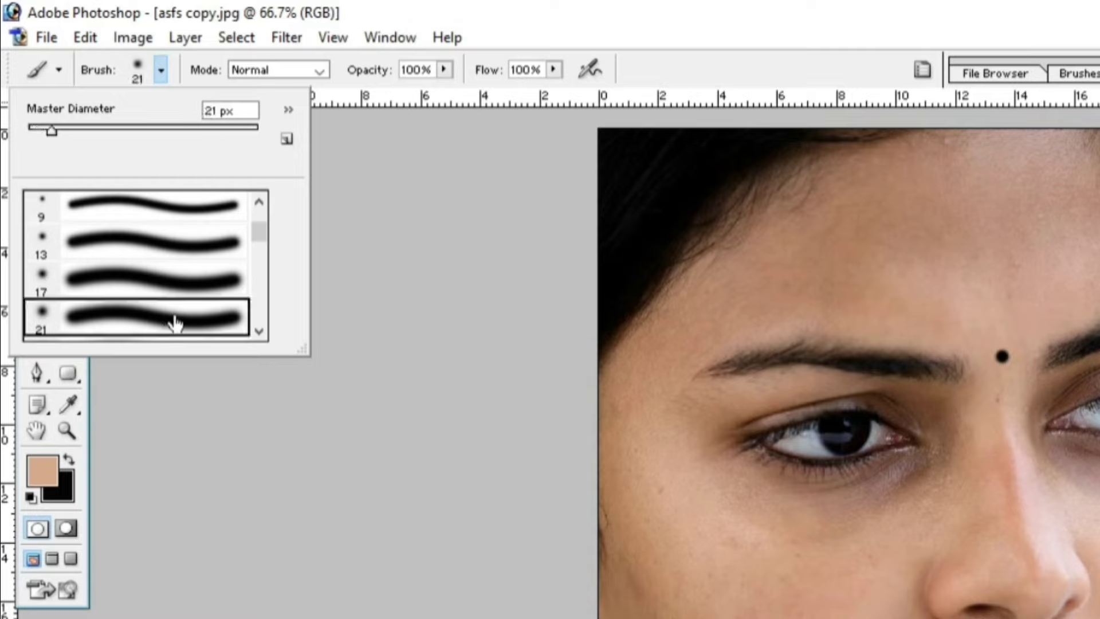
pyautogui.doubleClick(174, 321)
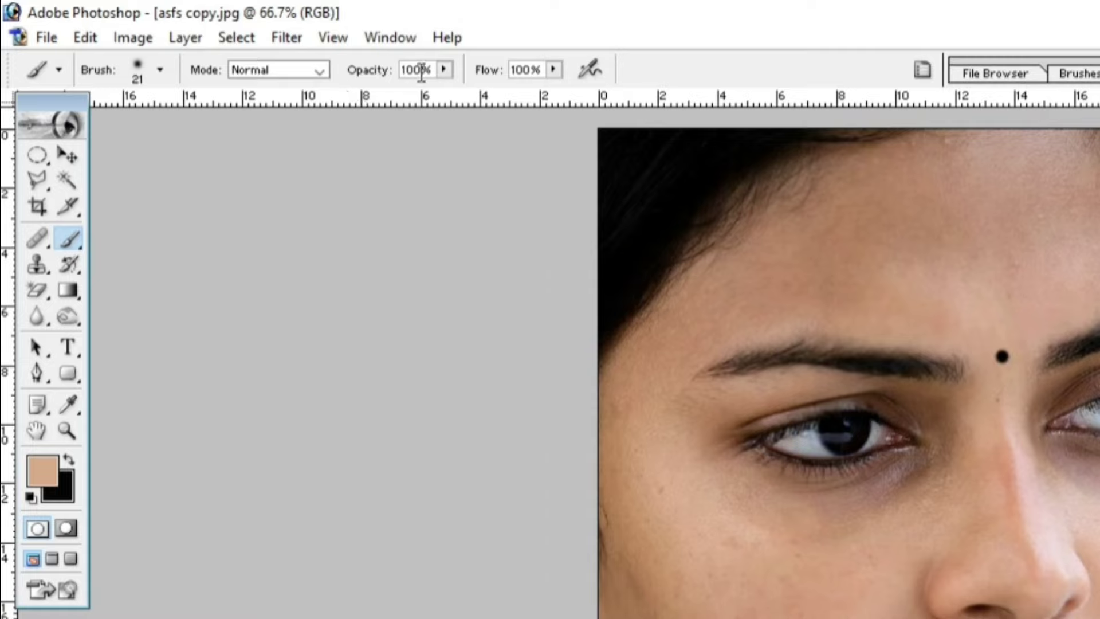
pyautogui.moveTo(421, 70); pyautogui.dragTo(401, 71)
pyautogui.write('15')
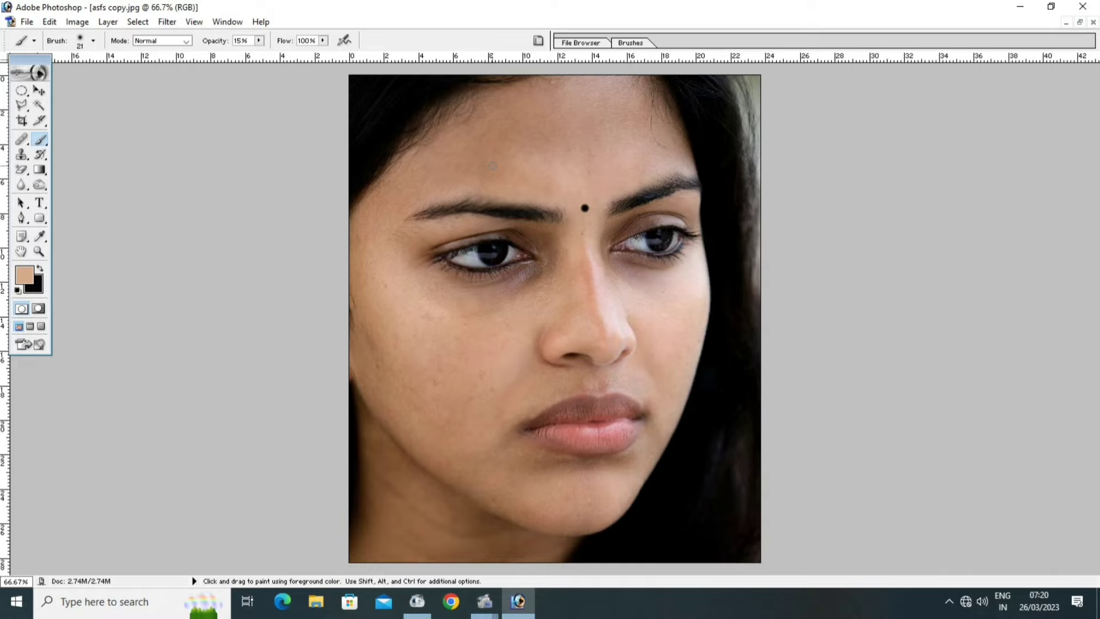
# With a larger brush, paint soft skin tone over the forehead, softening a faint line
pyautogui.press(']')
pyautogui.press(']')
pyautogui.press(']')
pyautogui.press(']')
pyautogui.moveTo(641, 160); pyautogui.dragTo(609, 167)
pyautogui.moveTo(589, 98); pyautogui.dragTo(449, 163)
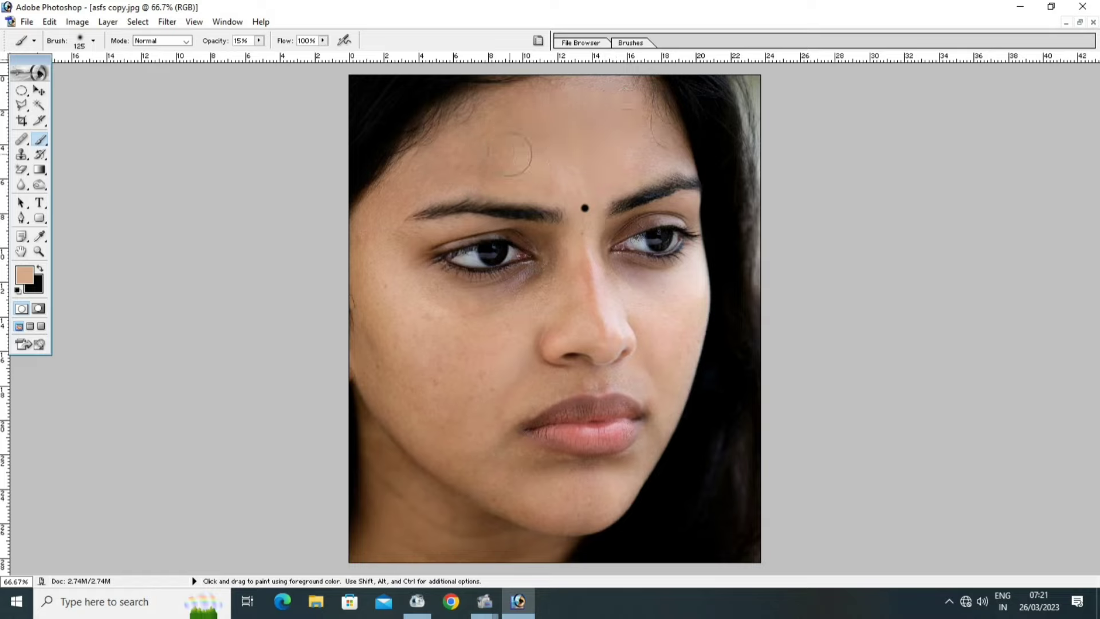
# Paint soft peach tone down the left cheek, across the lower cheek and toward the jaw, ending at a 90 px brush
pyautogui.press('[')
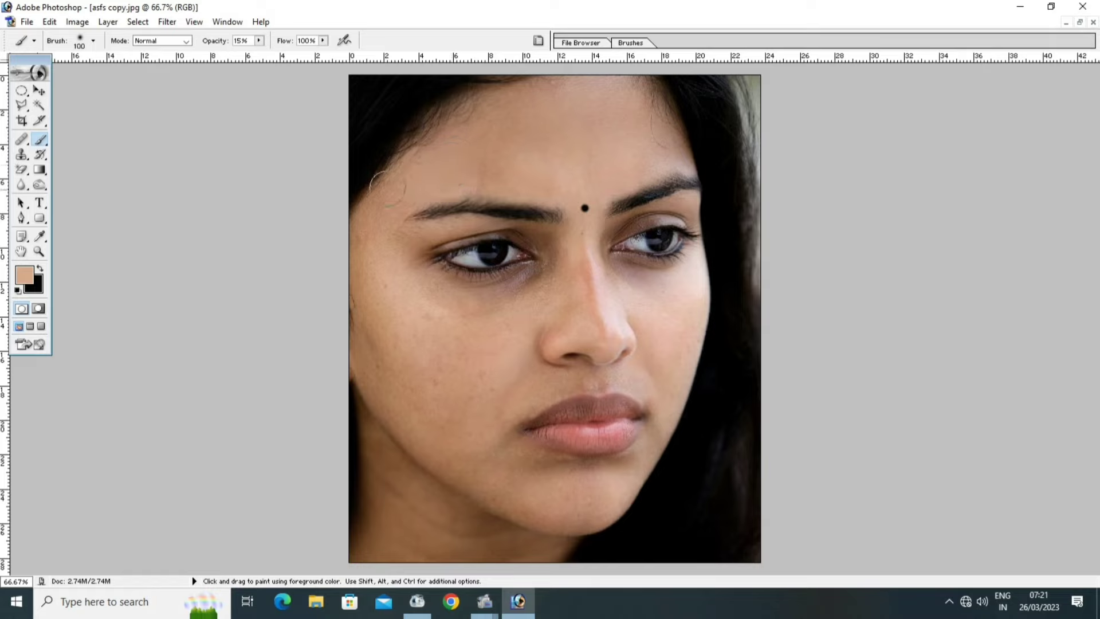
pyautogui.moveTo(372, 286); pyautogui.dragTo(417, 371)
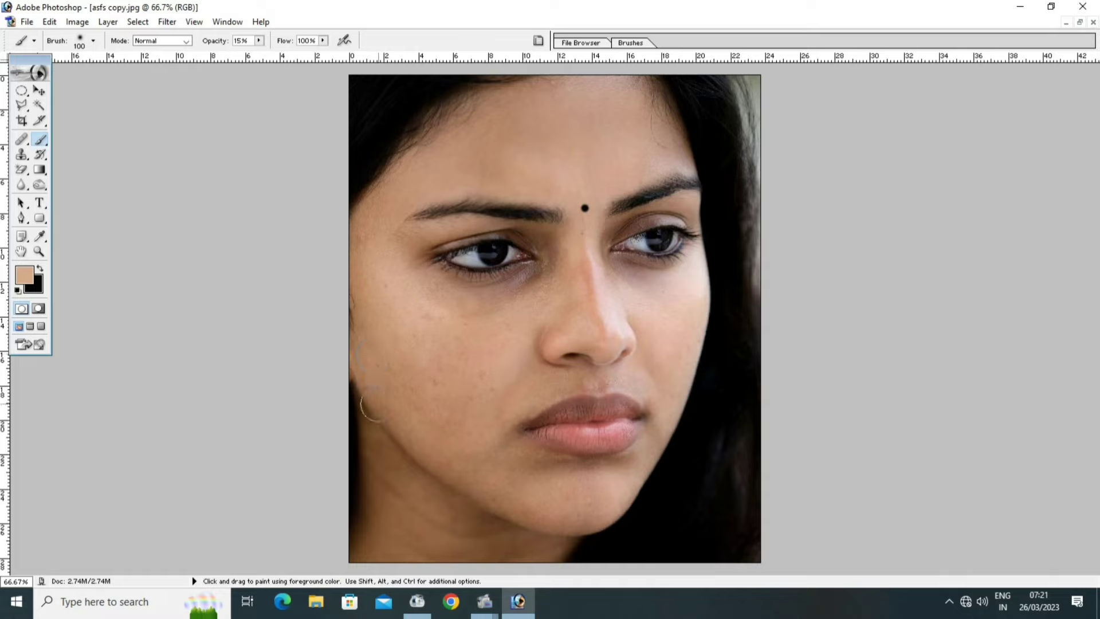
pyautogui.press(']')
pyautogui.press(']')
pyautogui.moveTo(494, 338); pyautogui.dragTo(417, 413)
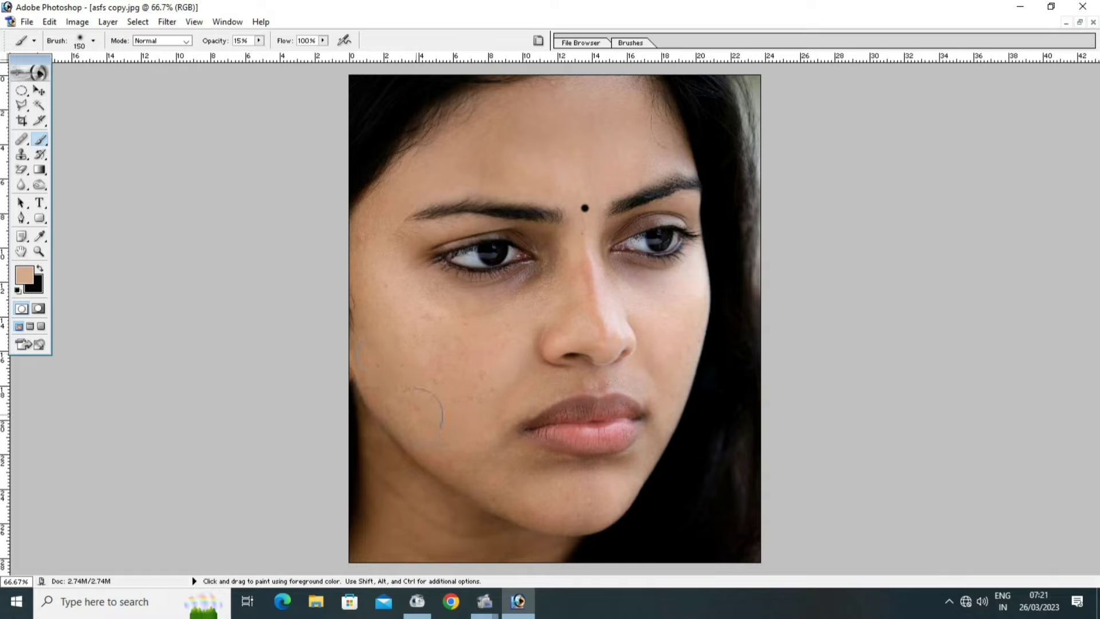
pyautogui.press('[')
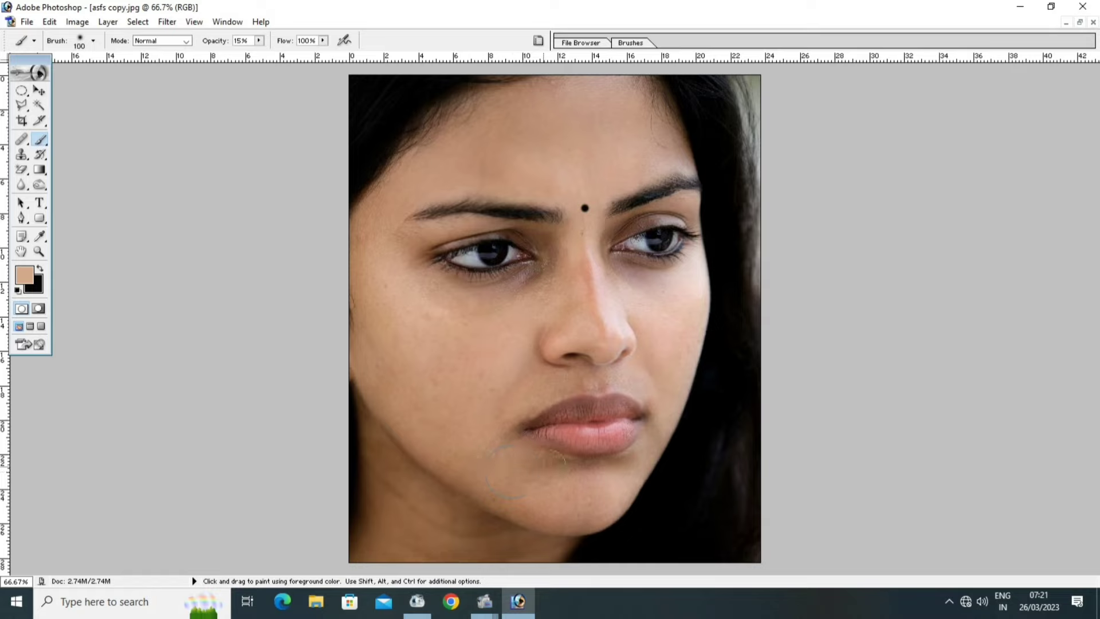
pyautogui.moveTo(507, 471); pyautogui.dragTo(498, 491)
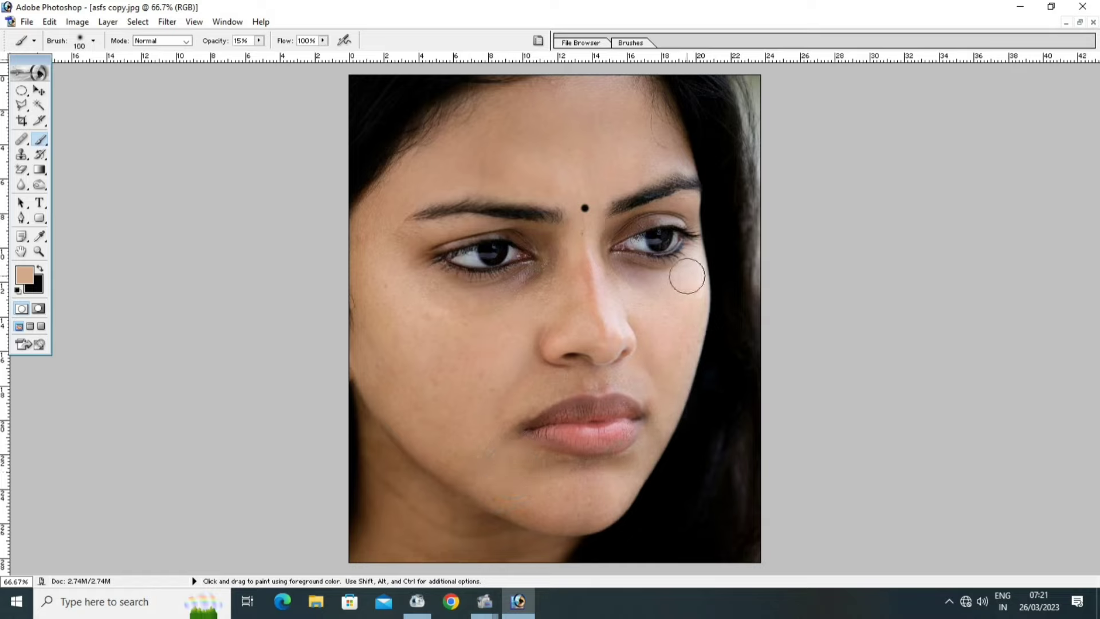
pyautogui.press('[')
pyautogui.press('[')
pyautogui.press(']')
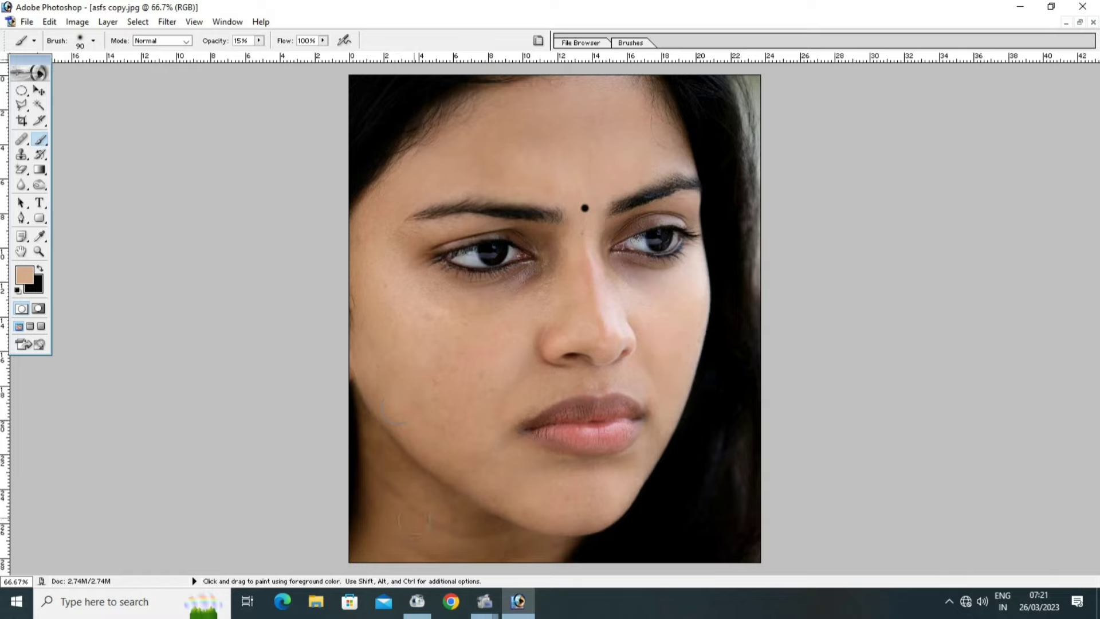
# Sample a darker brown tone from the jaw and softly paint it along the left jawline and lower neck
pyautogui.press('i')
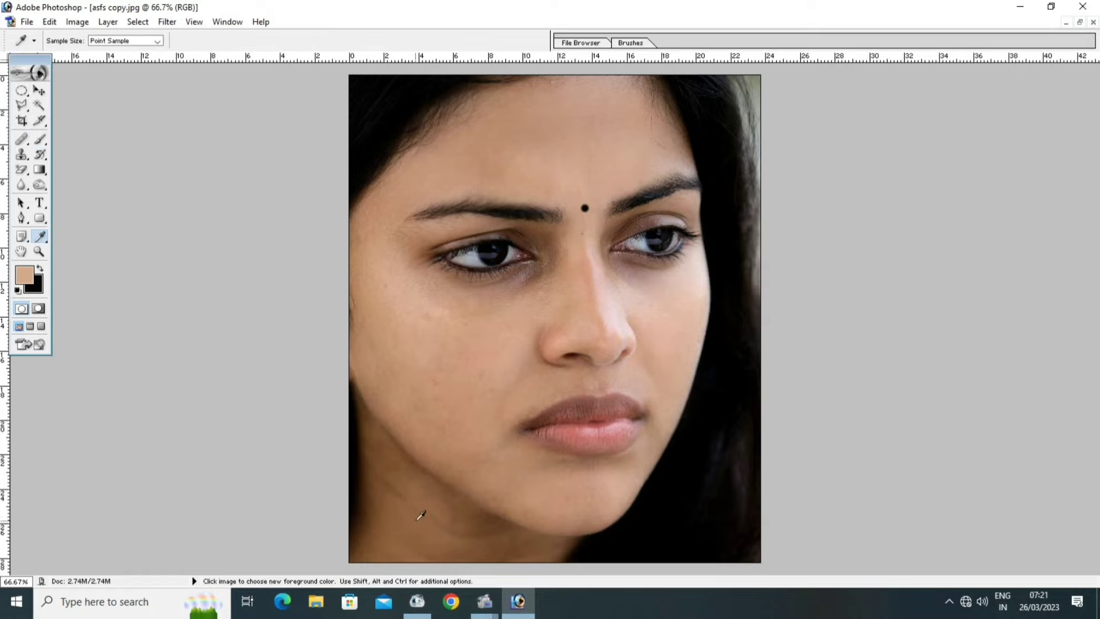
pyautogui.click(420, 515)
pyautogui.press('b')
pyautogui.moveTo(395, 484)
pyautogui.mouseDown()
pyautogui.moveTo(371, 533)
pyautogui.moveTo(392, 453)
pyautogui.mouseUp()
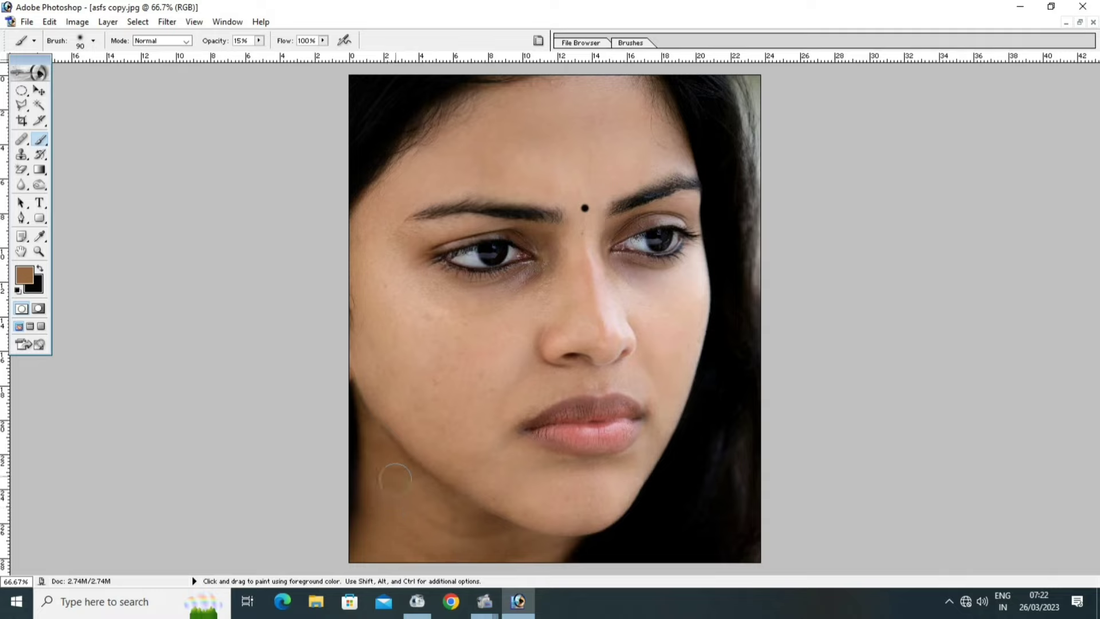
pyautogui.moveTo(474, 536); pyautogui.dragTo(464, 521)
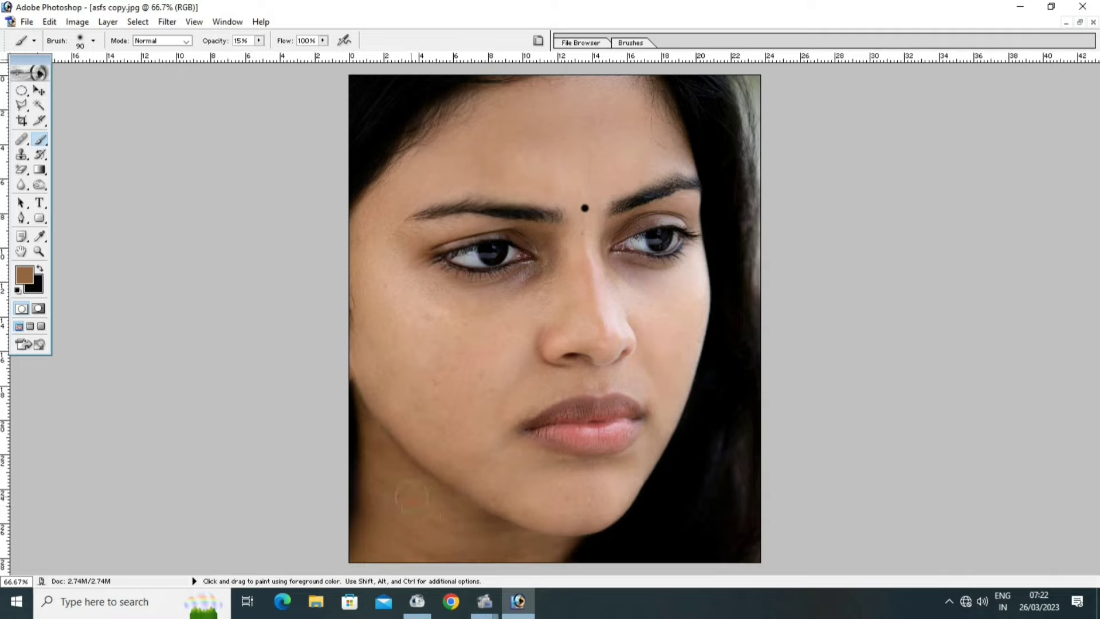
pyautogui.moveTo(464, 520)
pyautogui.mouseDown()
pyautogui.moveTo(370, 445)
pyautogui.moveTo(538, 553)
pyautogui.moveTo(450, 521)
pyautogui.moveTo(447, 490)
pyautogui.mouseUp()
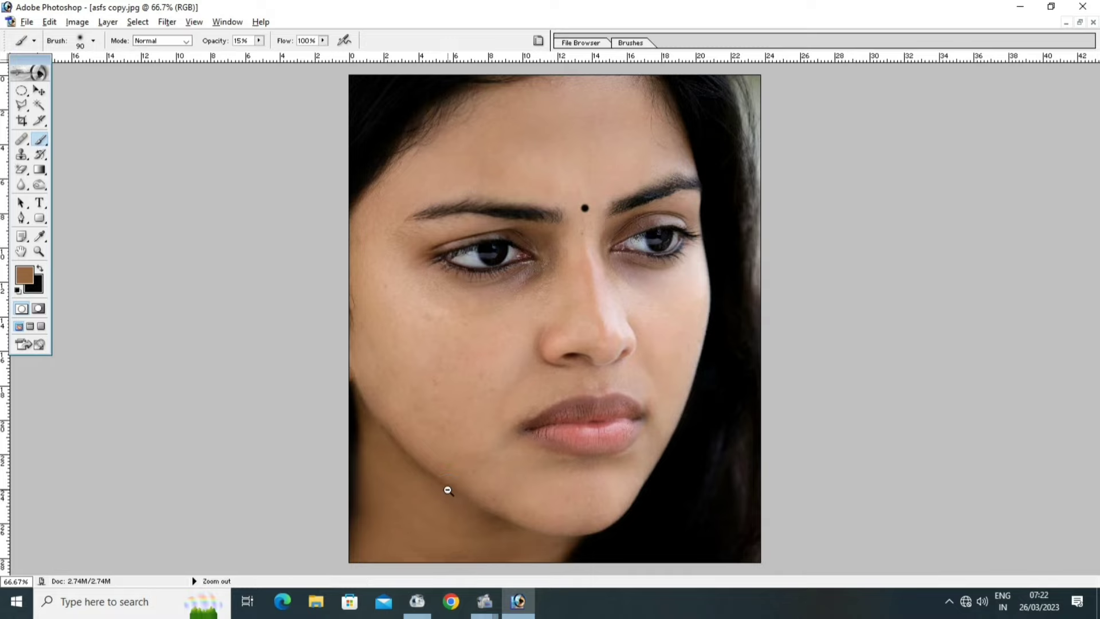
pyautogui.hotkey('ctrl', '-')
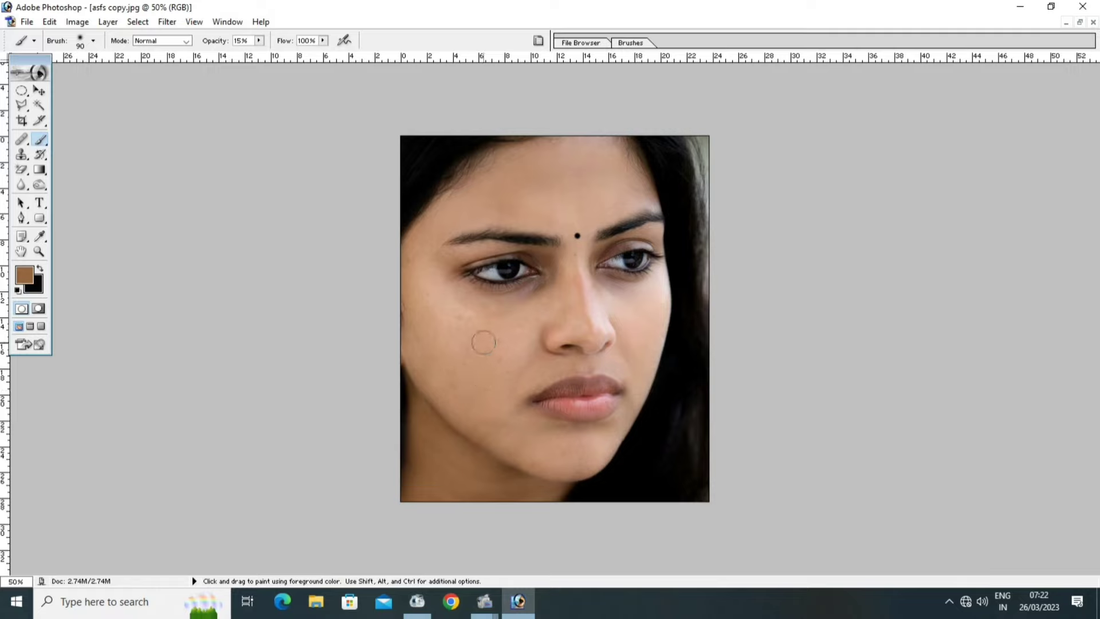
# Set Color Balance midtone levels to about -14, -10, +5 and apply
pyautogui.hotkey('ctrl', 'b')
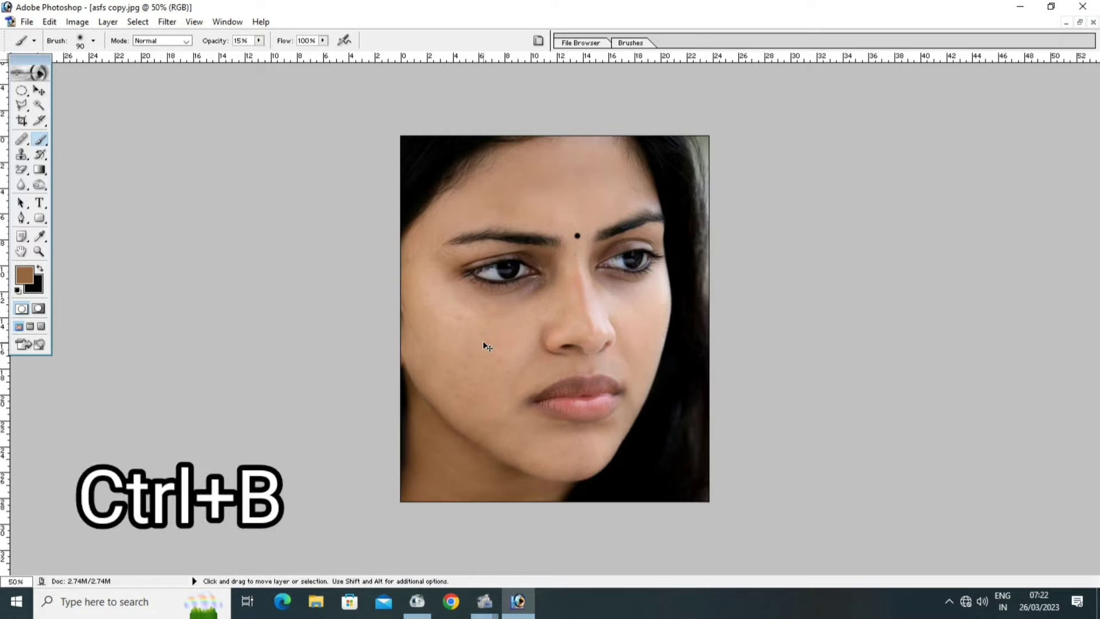
pyautogui.hotkey('ctrl', 'b')
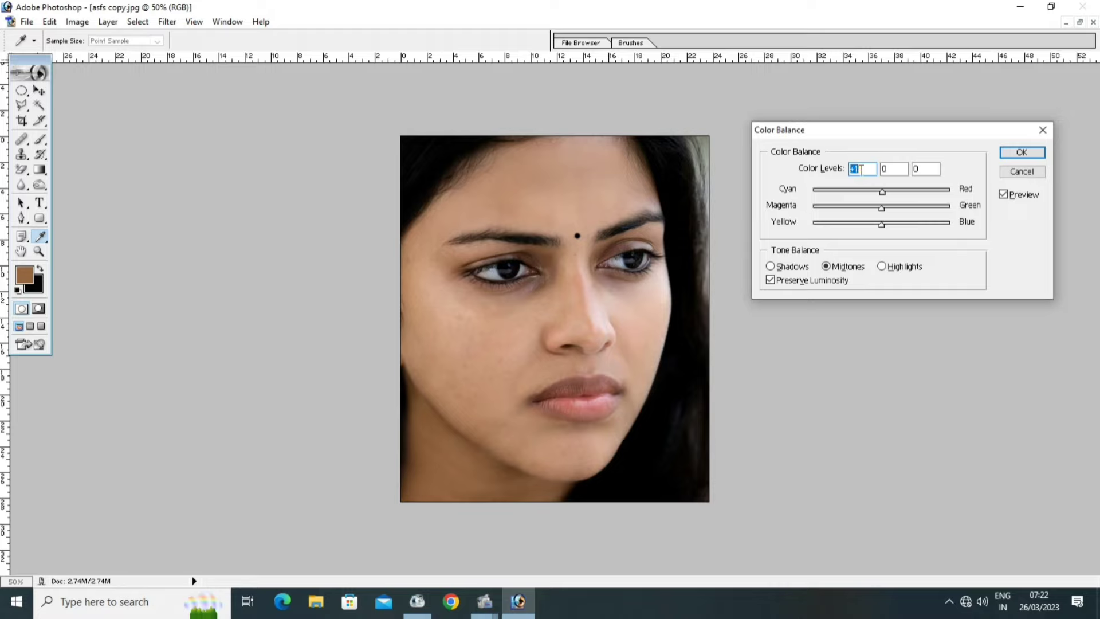
pyautogui.press('Down')
pyautogui.press('Down')
pyautogui.press('Down')
pyautogui.press('Down')
pyautogui.press('Down')
pyautogui.press('Down')
pyautogui.press('Down')
pyautogui.click(886, 169)
pyautogui.press('Up')
pyautogui.press('Up')
pyautogui.press('Down')
pyautogui.press('Down')
pyautogui.press('Down')
pyautogui.press('Down')
pyautogui.press('Down')
pyautogui.press('Down')
pyautogui.click(918, 169)
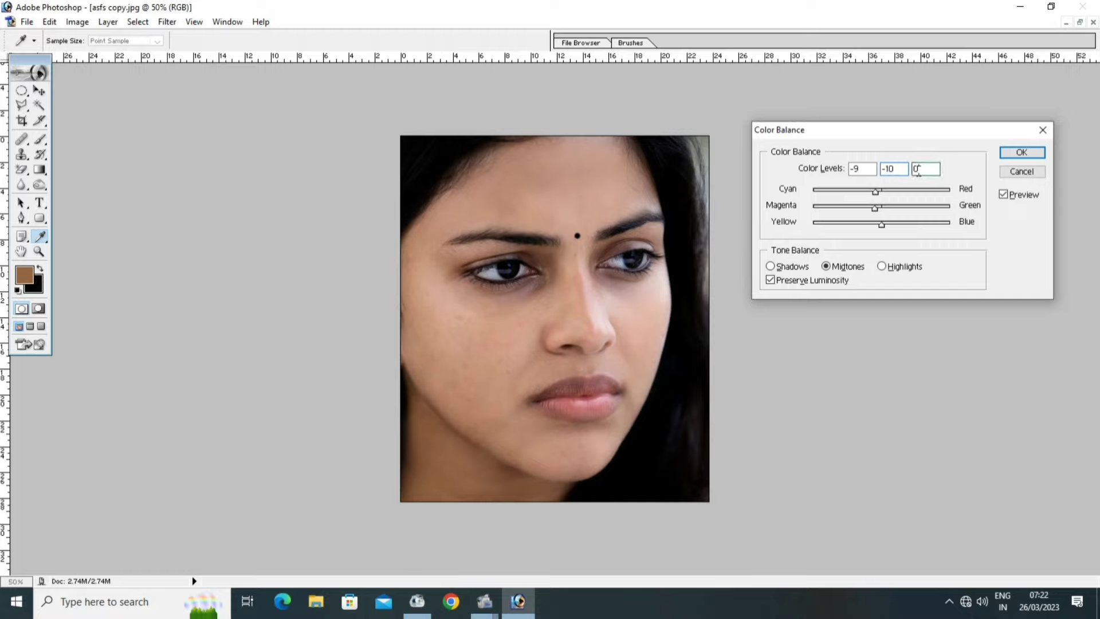
pyautogui.press('Up')
pyautogui.press('Up')
pyautogui.click(871, 168)
pyautogui.press('Down')
pyautogui.press('Down')
pyautogui.press('Down')
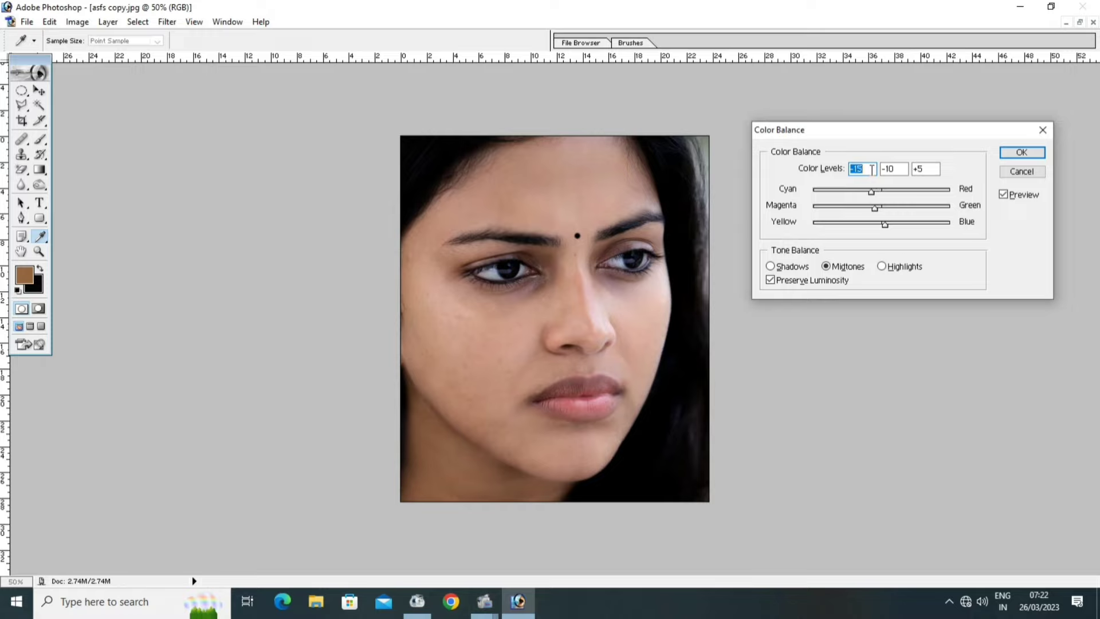
pyautogui.press('Up')
pyautogui.click(1021, 153)
pyautogui.press('b')
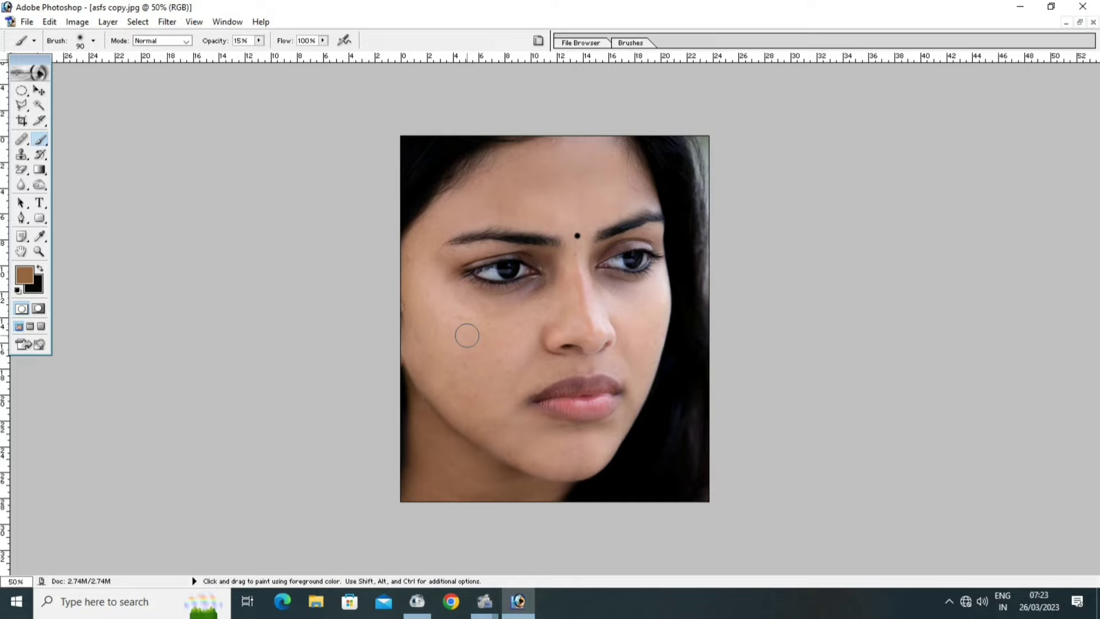
# Zoom in on the face and select the Burn Tool from the Dodge flyout
pyautogui.hotkey('ctrl', 'space')
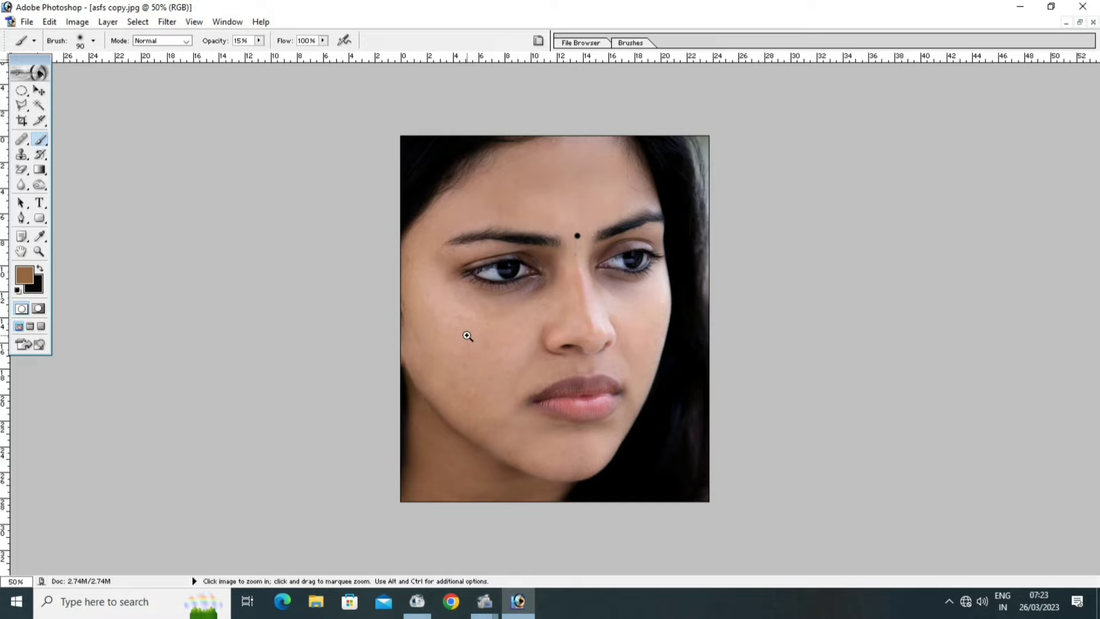
pyautogui.click(467, 336)
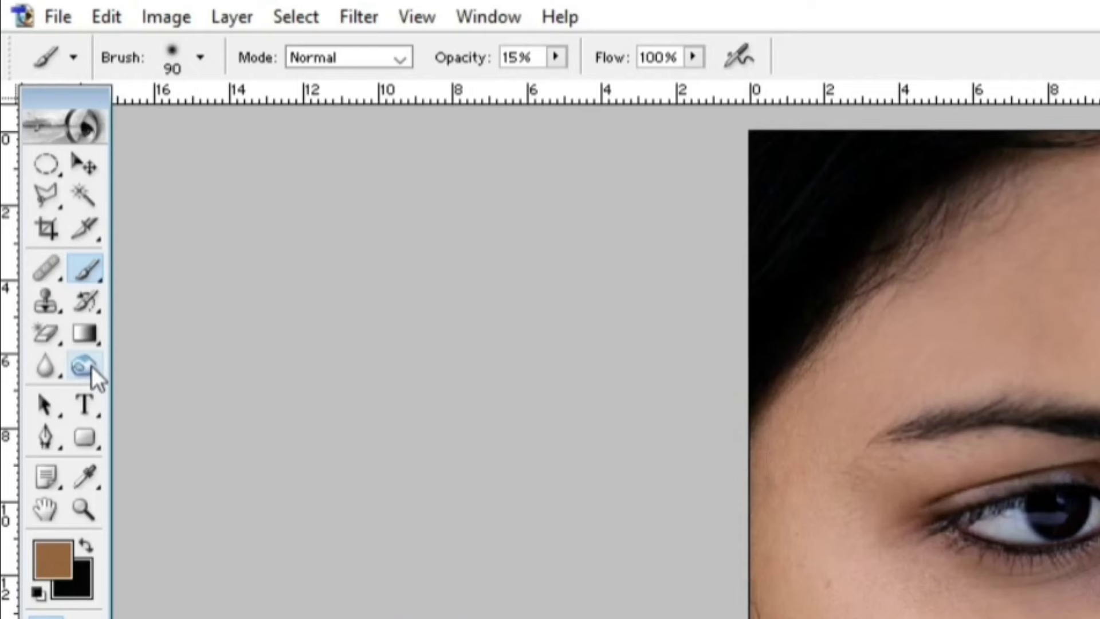
pyautogui.click(92, 366)
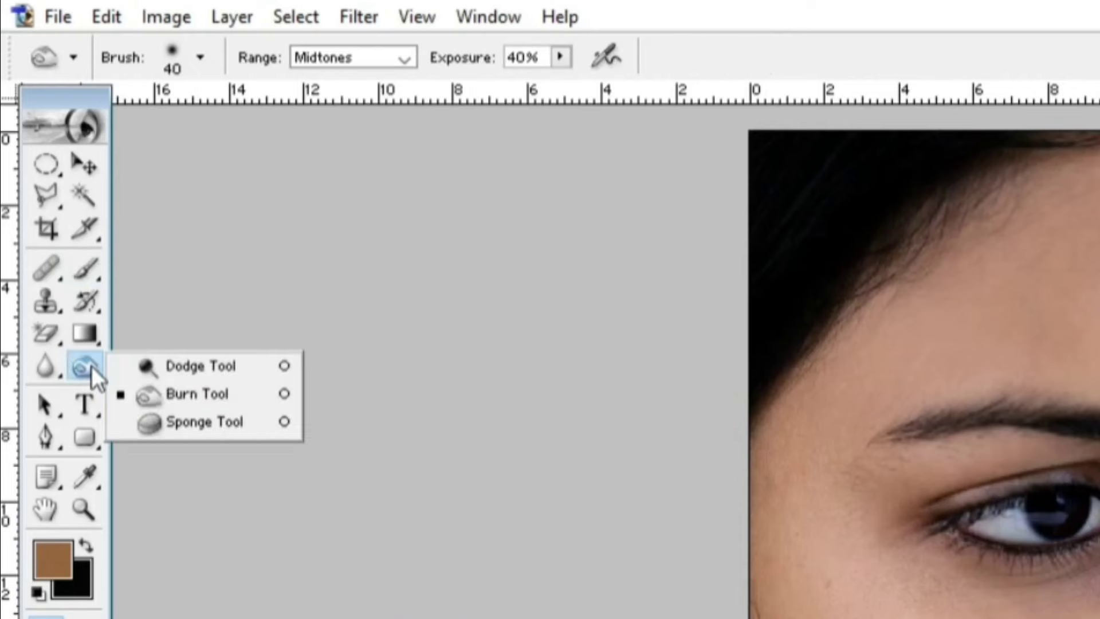
pyautogui.click(144, 395)
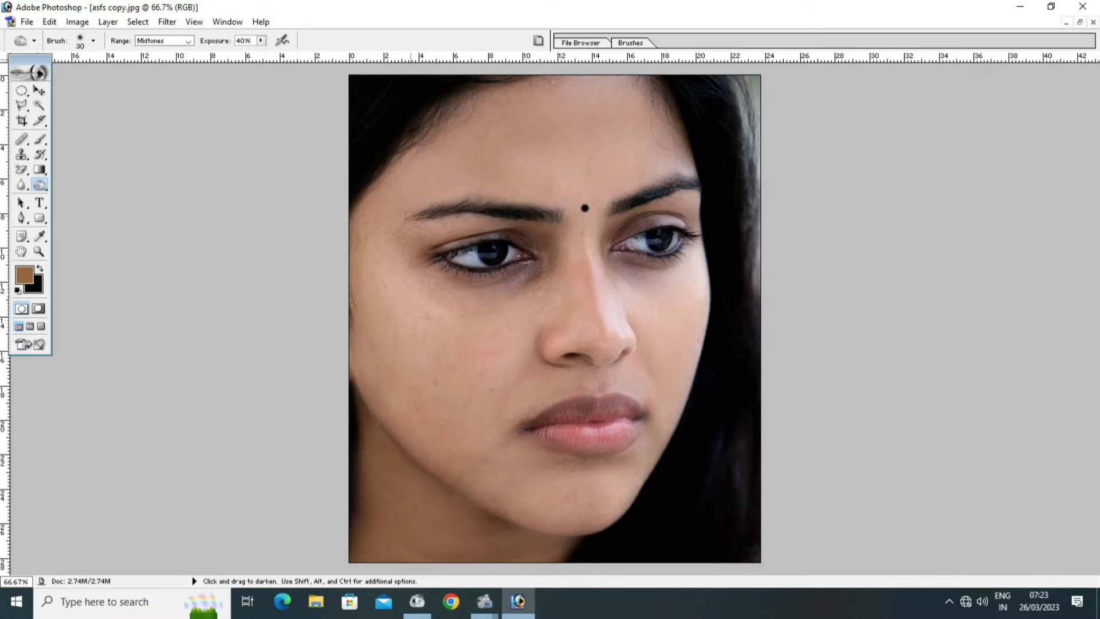
# Burn along the left and right eyebrows to darken them slightly
pyautogui.moveTo(421, 215); pyautogui.dragTo(473, 208)
pyautogui.moveTo(616, 208); pyautogui.dragTo(687, 184)
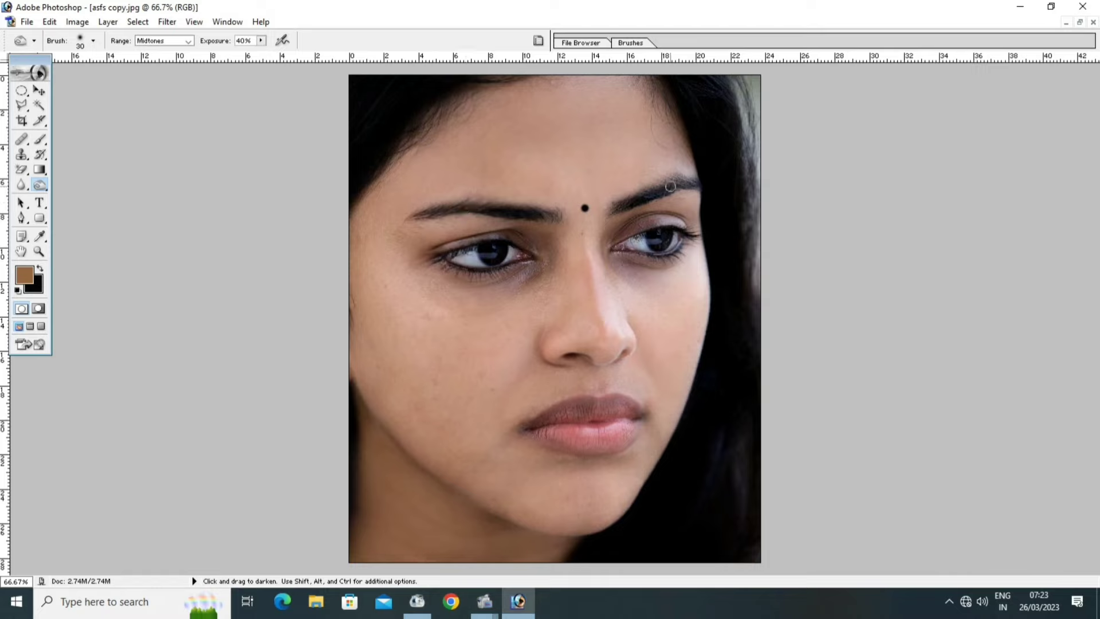
pyautogui.moveTo(687, 184); pyautogui.dragTo(630, 202)
pyautogui.hotkey('ctrl', '-')
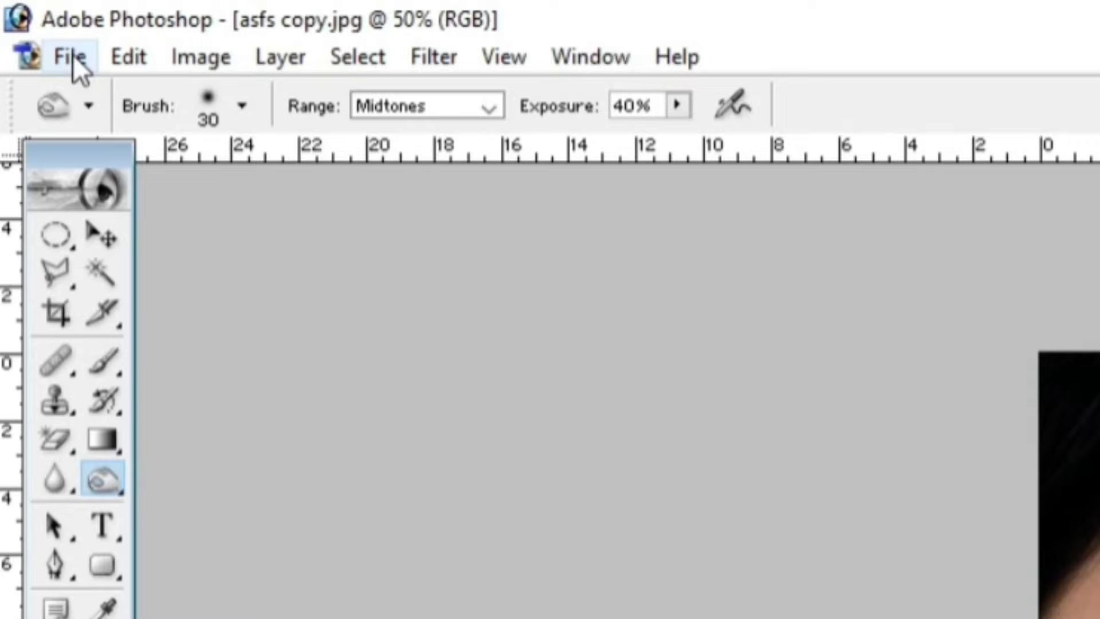
# Save the portrait to the Desktop as maximum-quality JPEG 'fsdg'
pyautogui.click(73, 55)
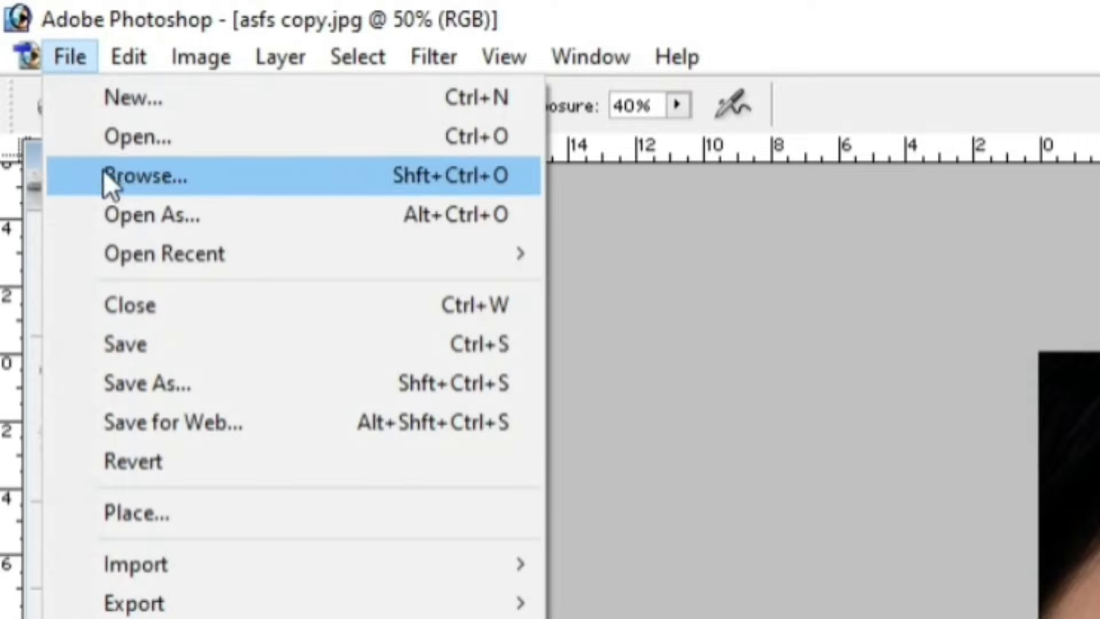
pyautogui.click(129, 381)
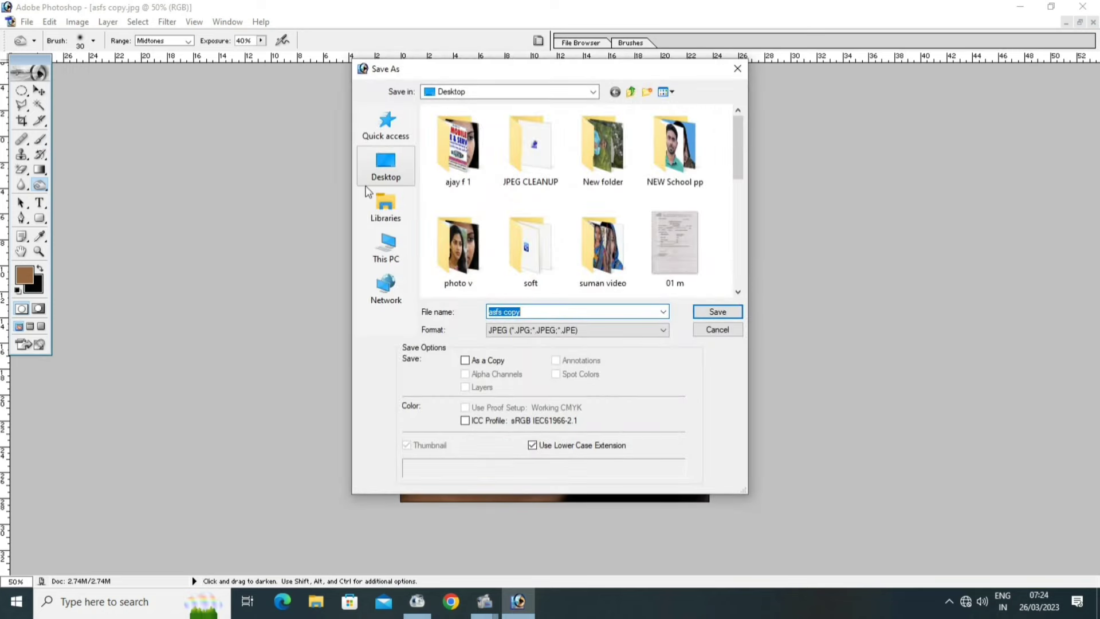
pyautogui.click(390, 174)
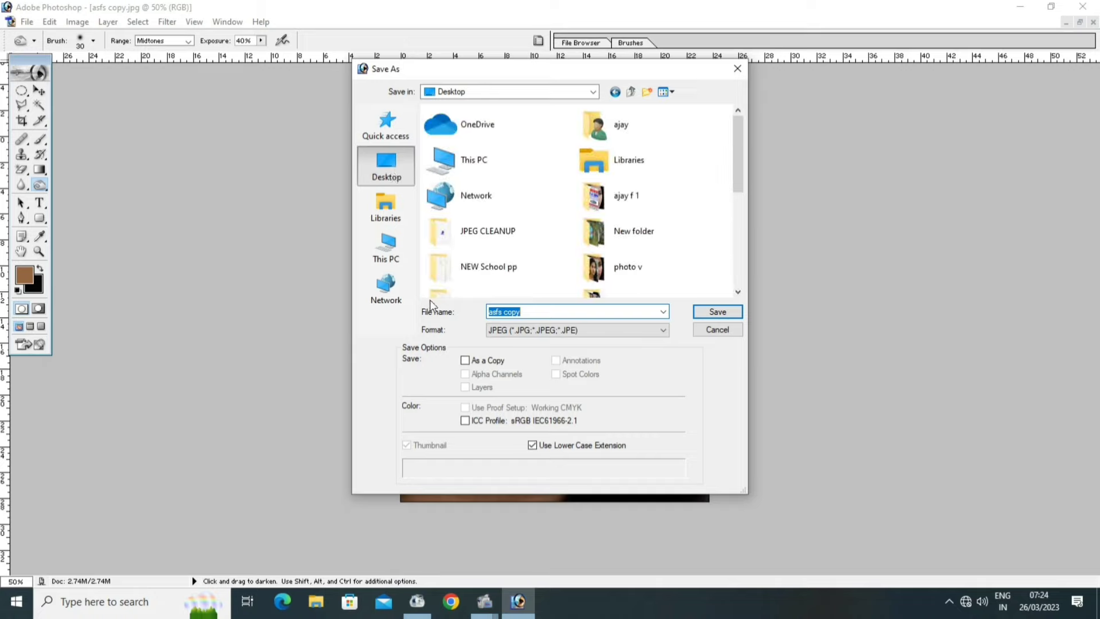
pyautogui.click(526, 311)
pyautogui.press('BackSpace')
pyautogui.press('BackSpace')
pyautogui.press('BackSpace')
pyautogui.press('BackSpace')
pyautogui.press('BackSpace')
pyautogui.press('BackSpace')
pyautogui.write('fsdg')
pyautogui.click(527, 330)
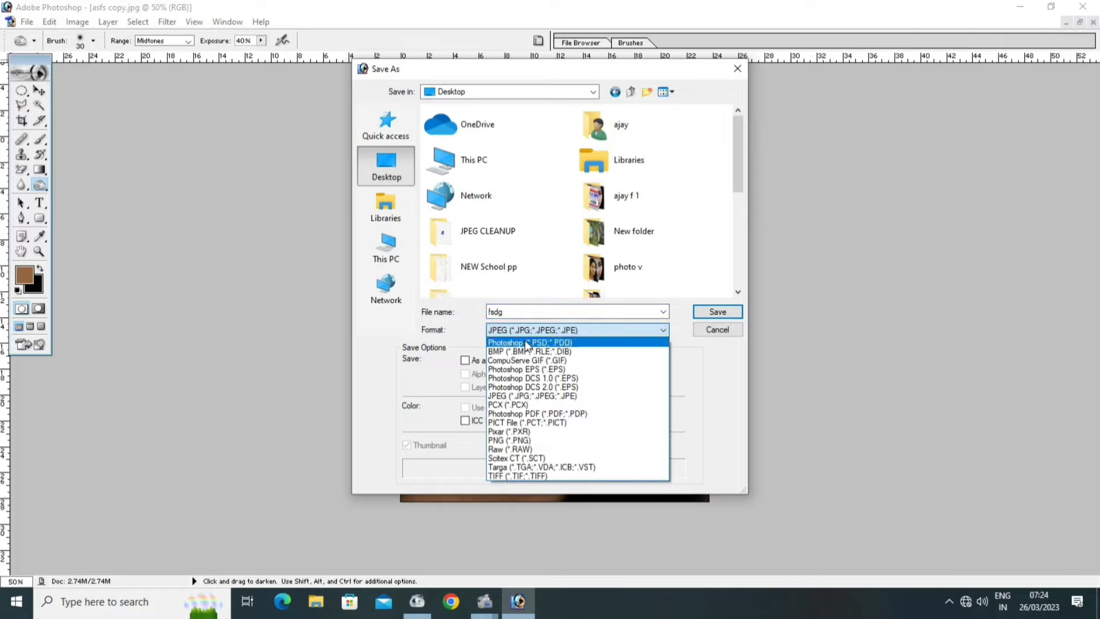
pyautogui.click(529, 397)
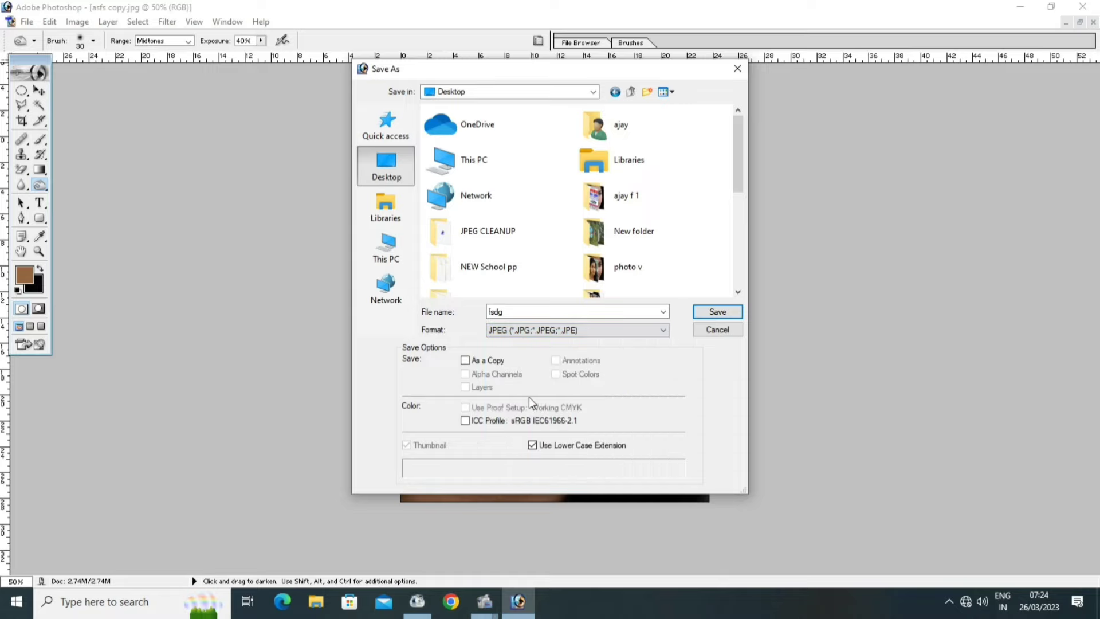
pyautogui.click(716, 312)
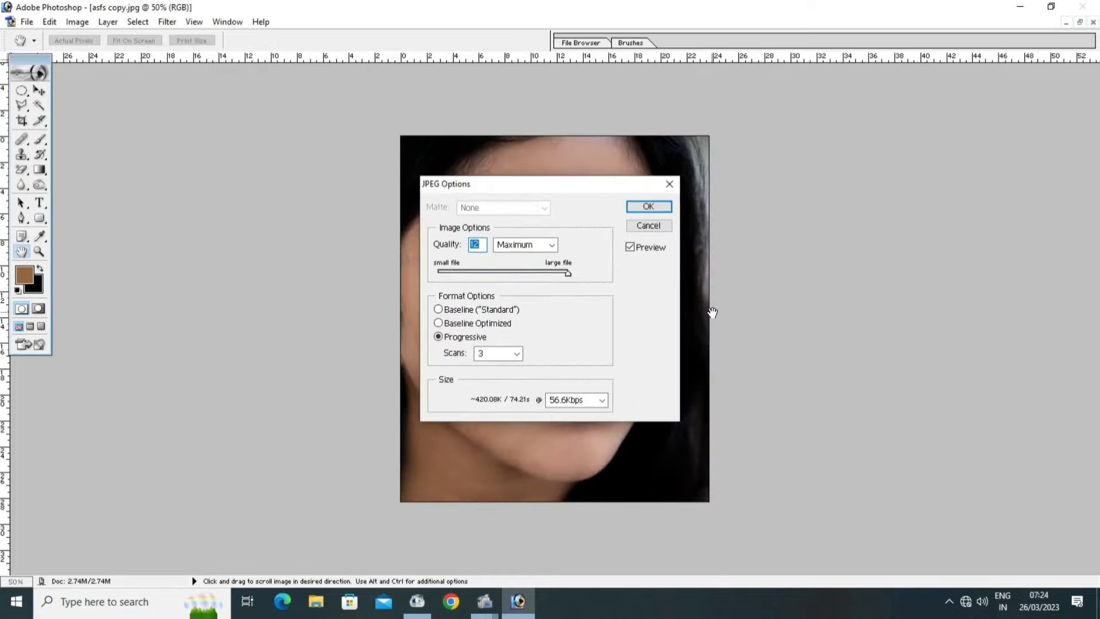
pyautogui.click(649, 207)
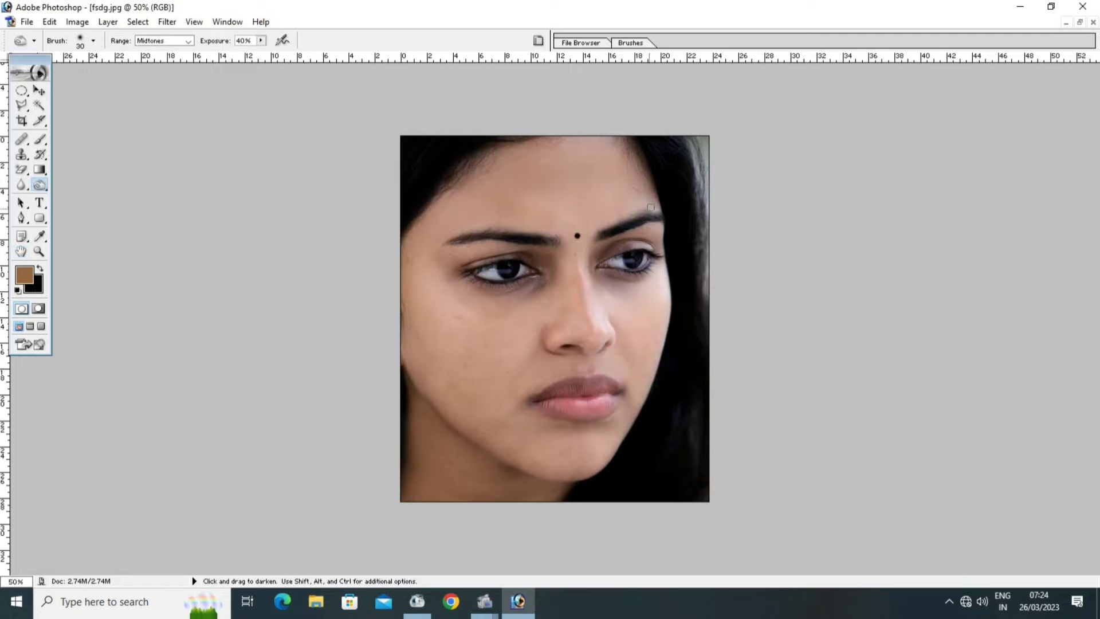